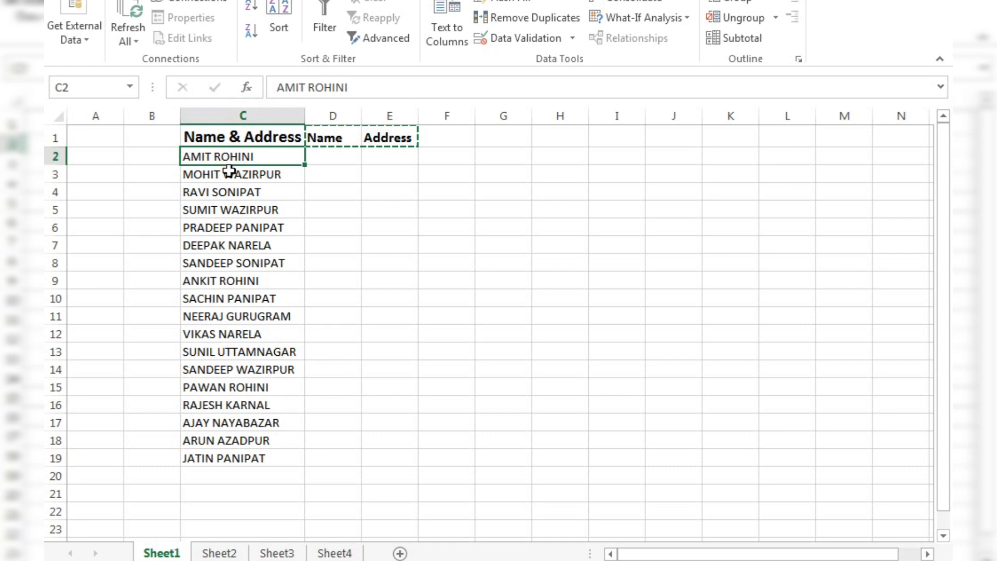
Examine the combined entries in the Name & Address column and the separate Name and Address columns beside it.
left_click(229, 169)
left_click(223, 195)
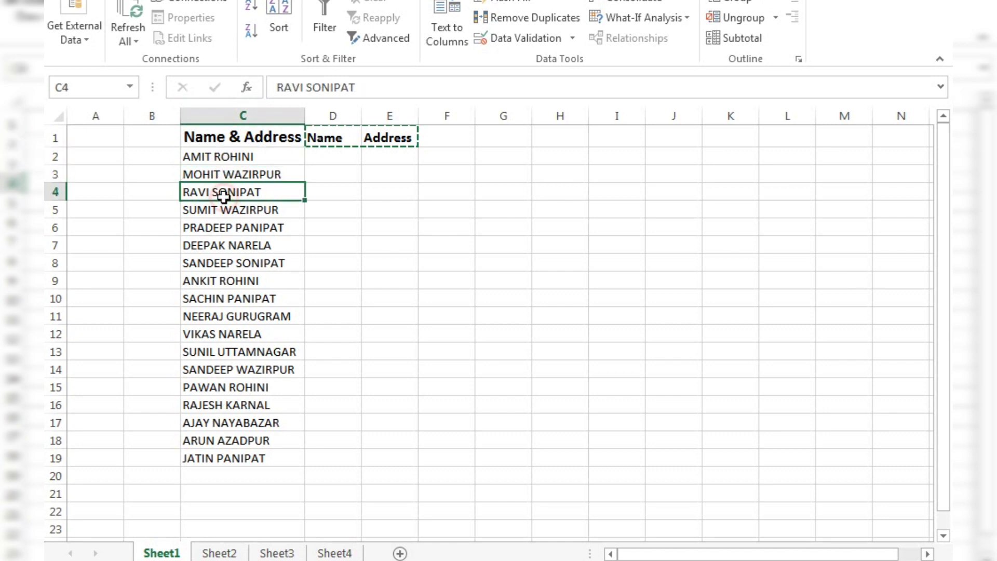
left_click(224, 215)
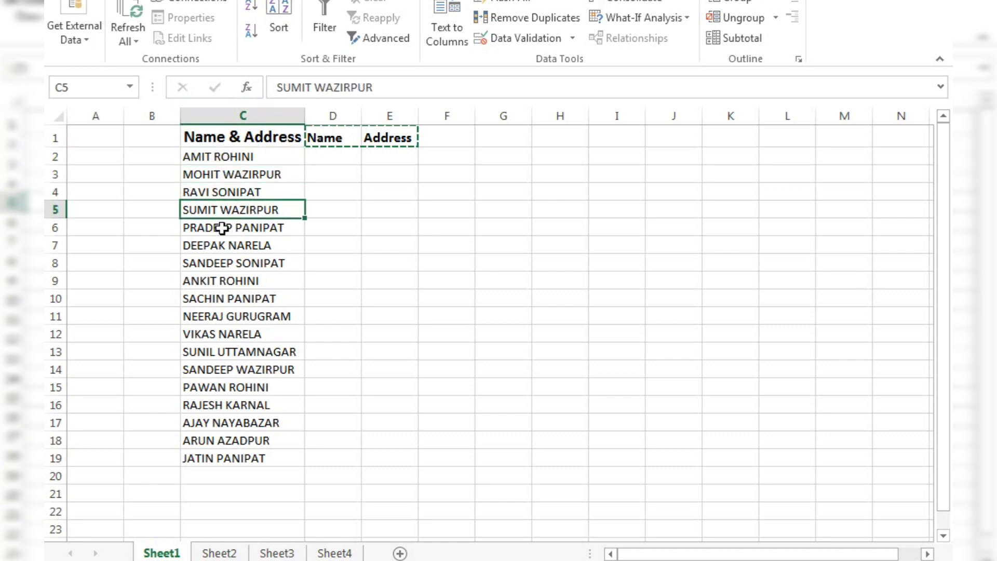
left_click(222, 228)
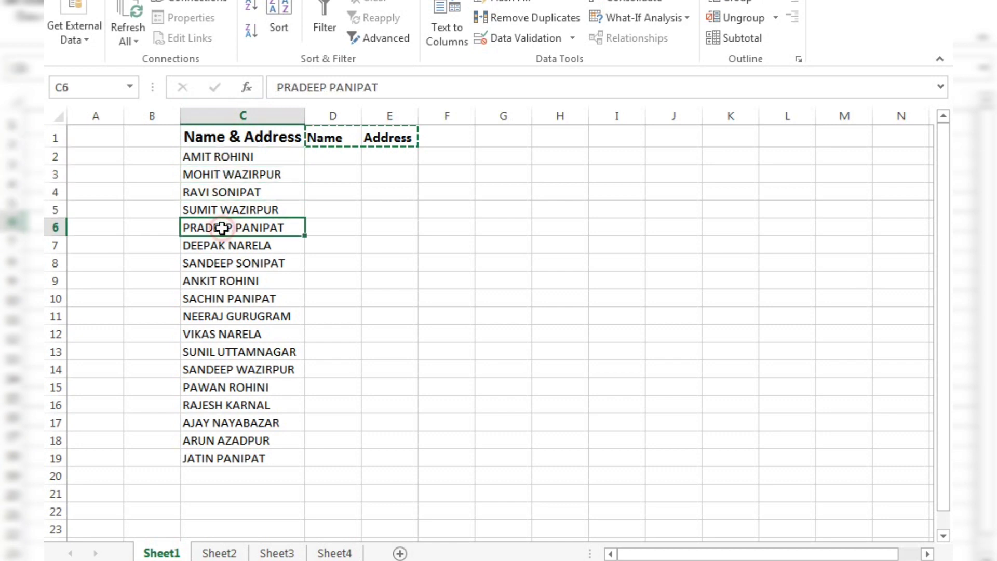
left_click(314, 185)
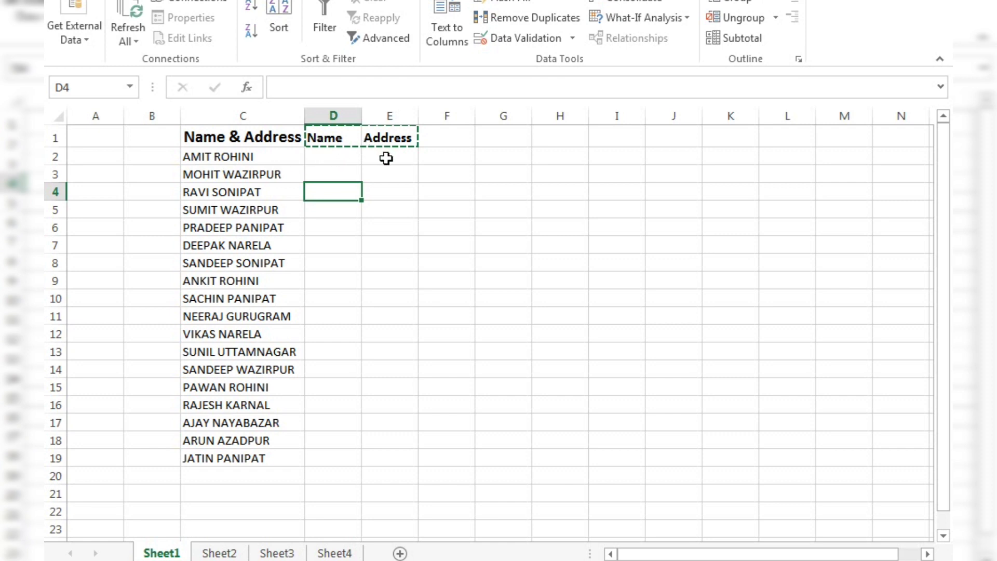
left_click(327, 115)
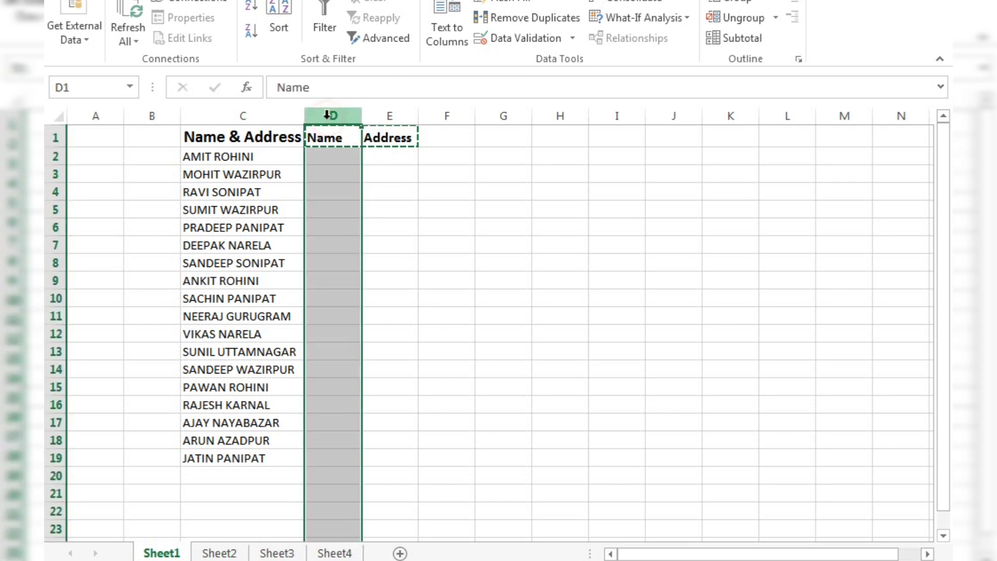
left_click(395, 110)
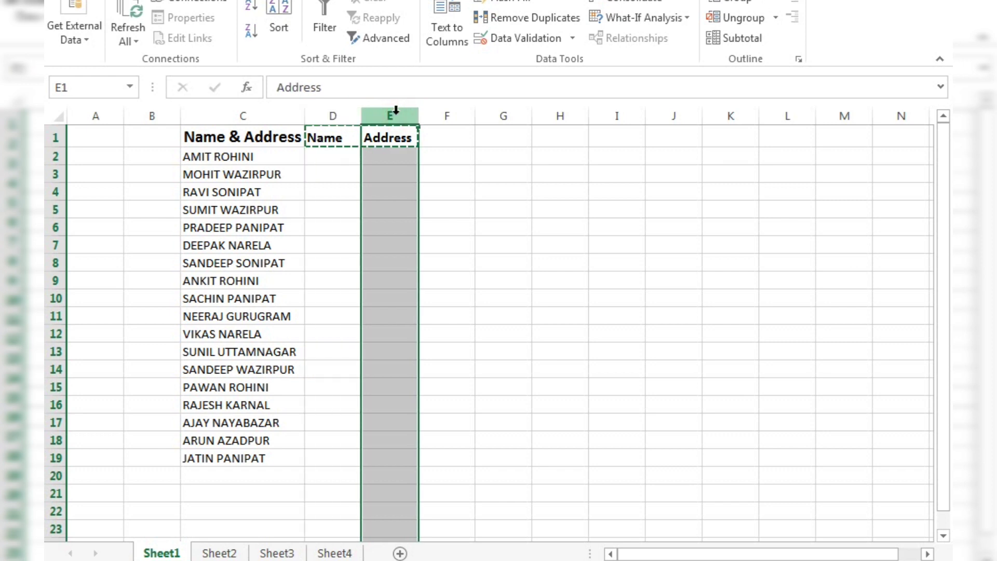
Enter the first entry's name in D2 and its address in E2 by hand.
left_click(325, 156)
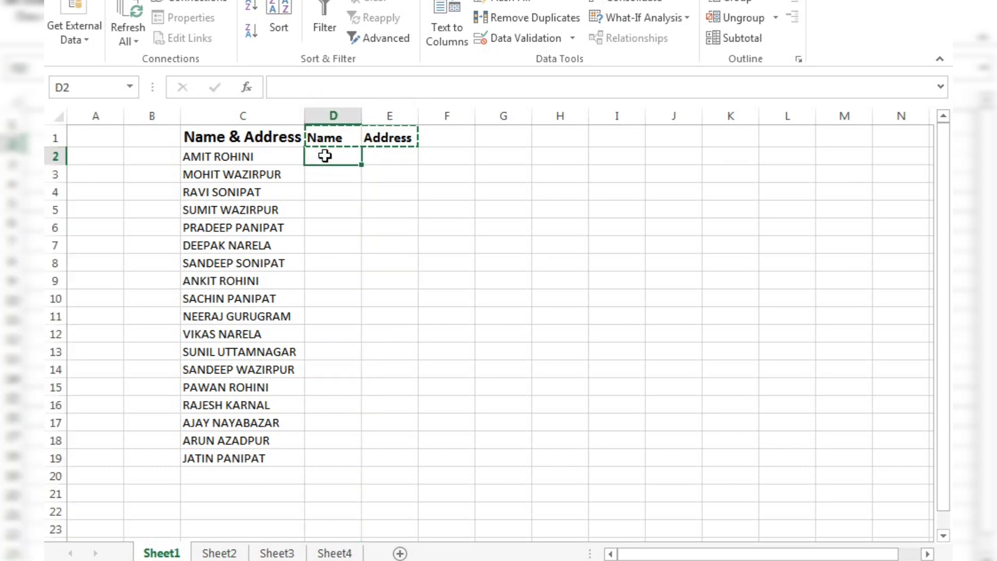
type("AMIT")
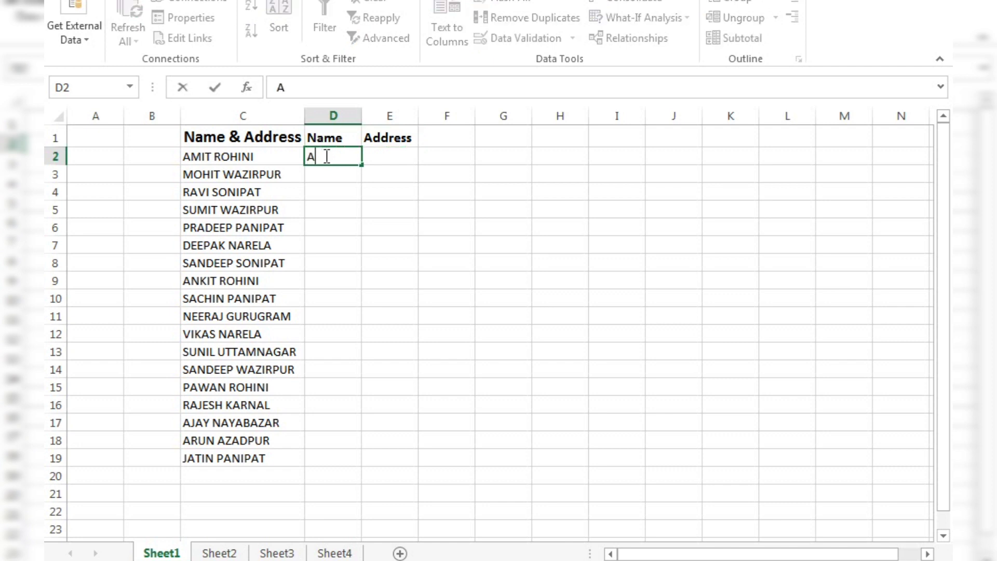
left_click(386, 156)
type("ROHINI")
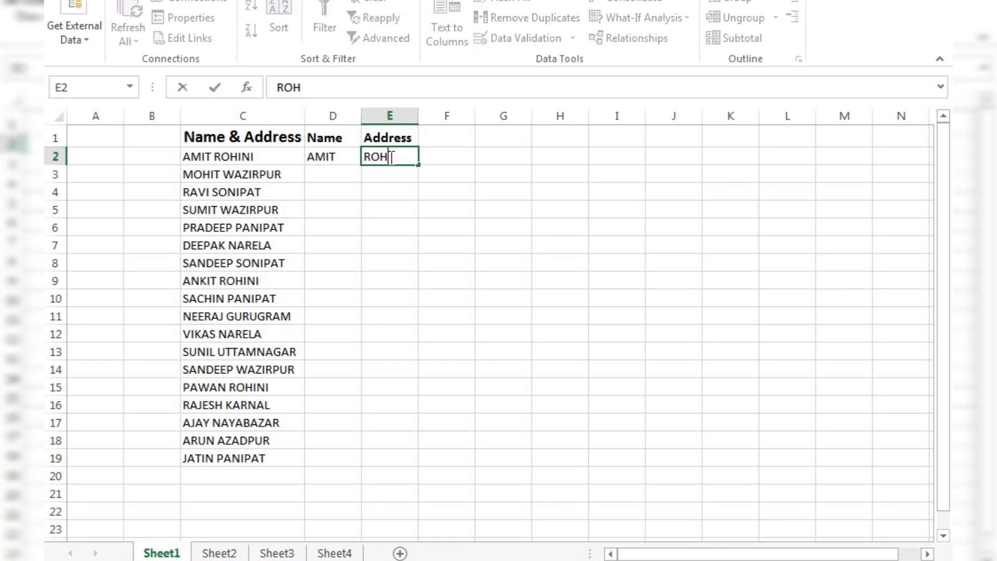
left_click(343, 173)
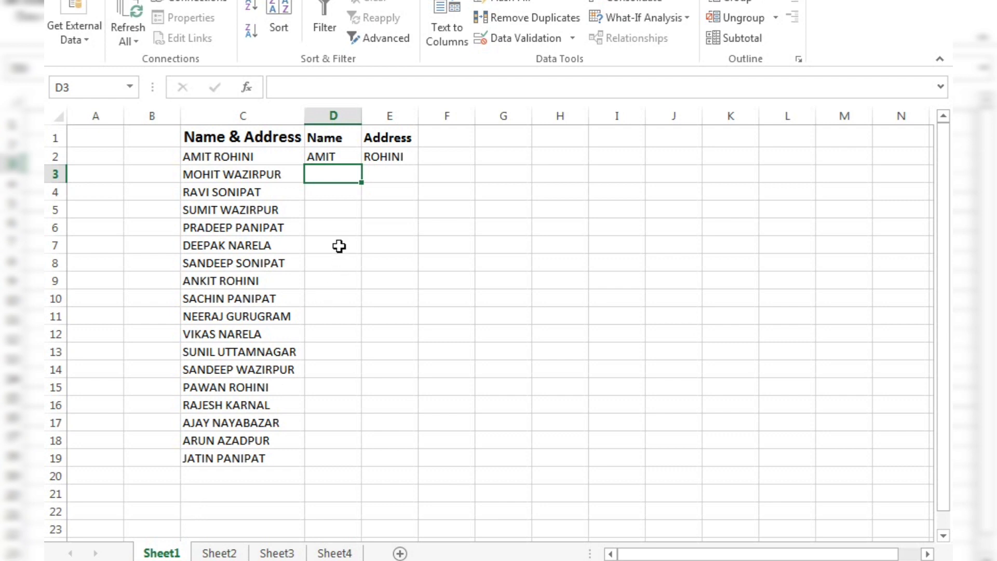
left_click(328, 159)
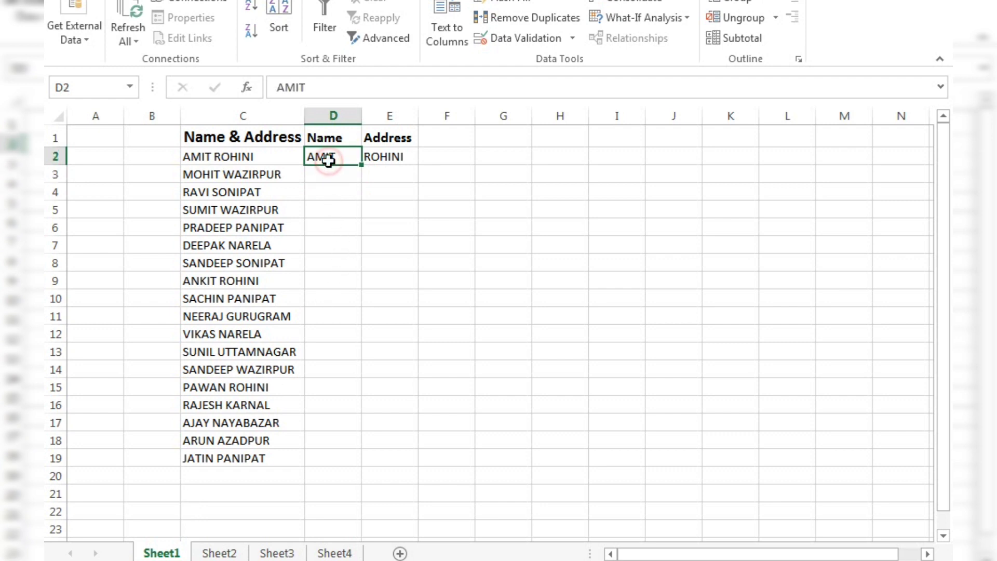
left_click(376, 160)
left_click(318, 180)
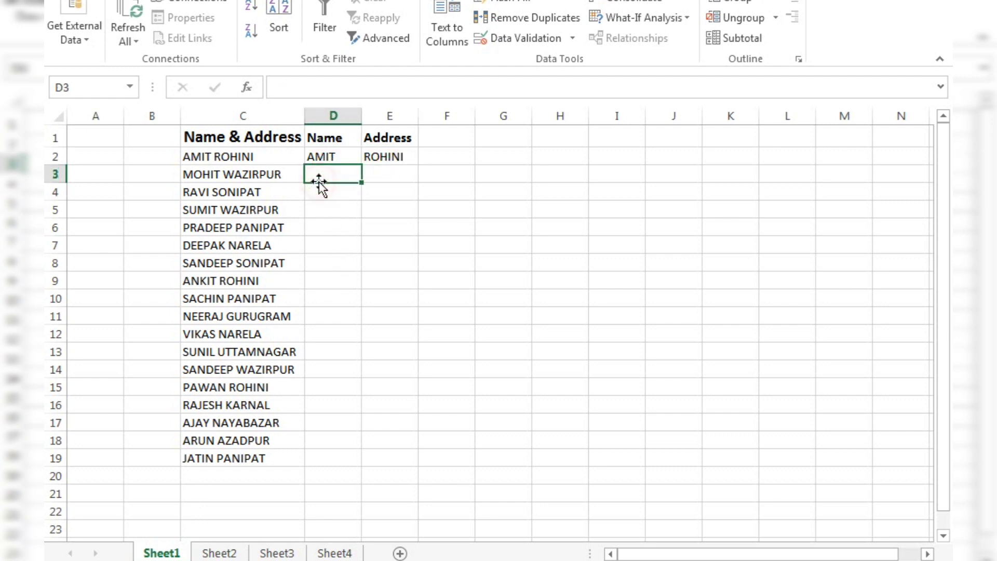
left_click(376, 170)
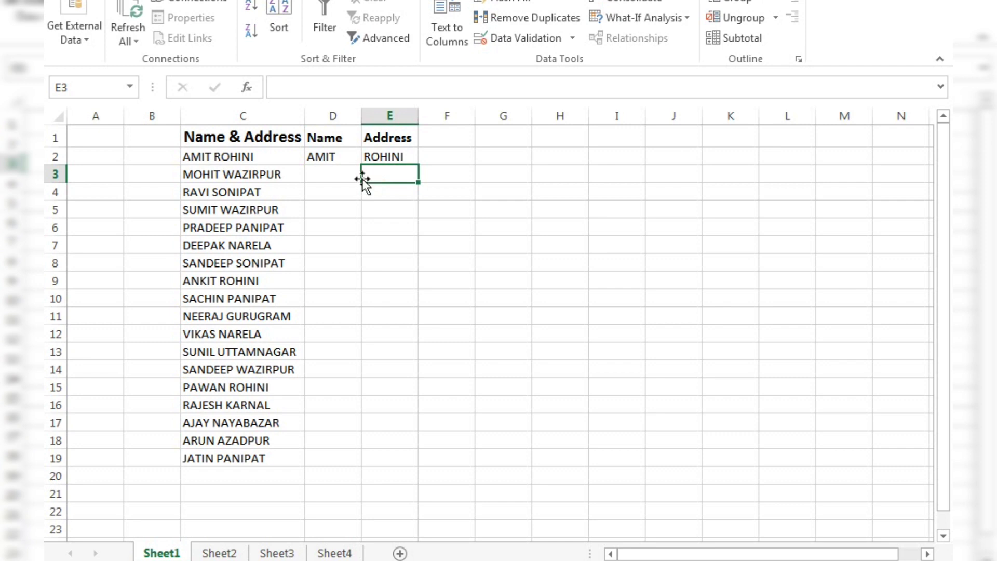
left_click(329, 175)
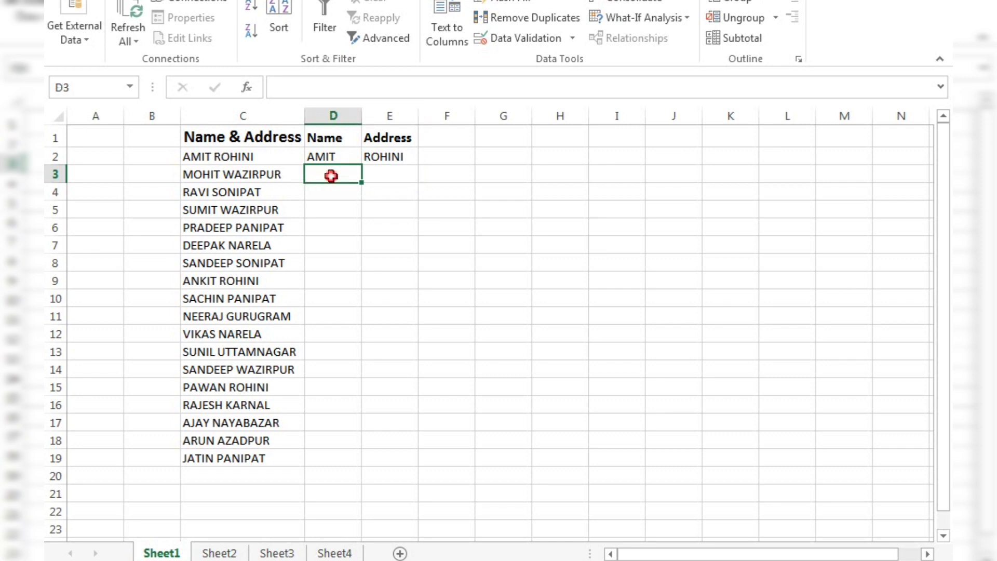
left_click(284, 161)
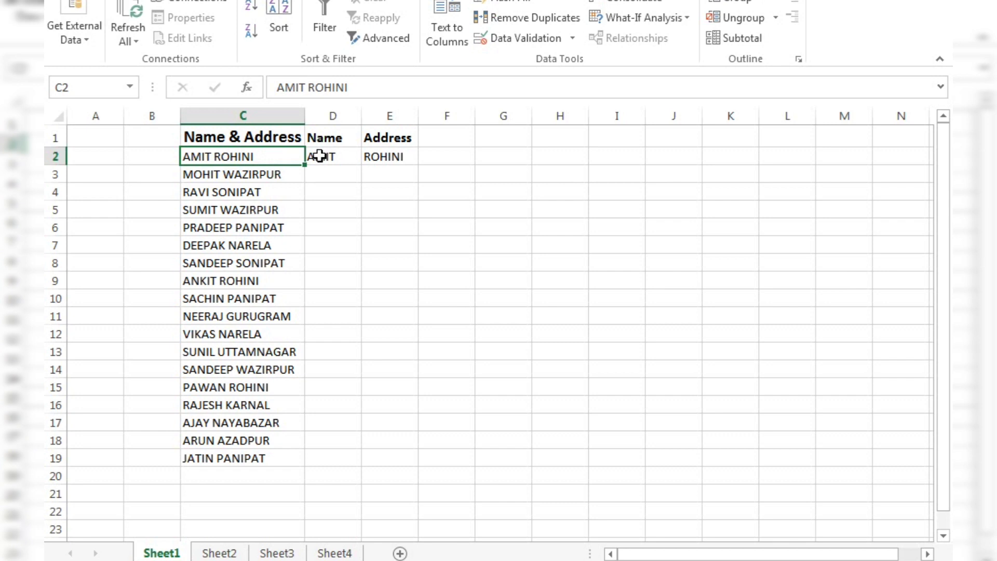
Look through the data on Sheet2, Sheet3 and Sheet4, and return to Sheet1.
left_click(220, 554)
left_click(275, 554)
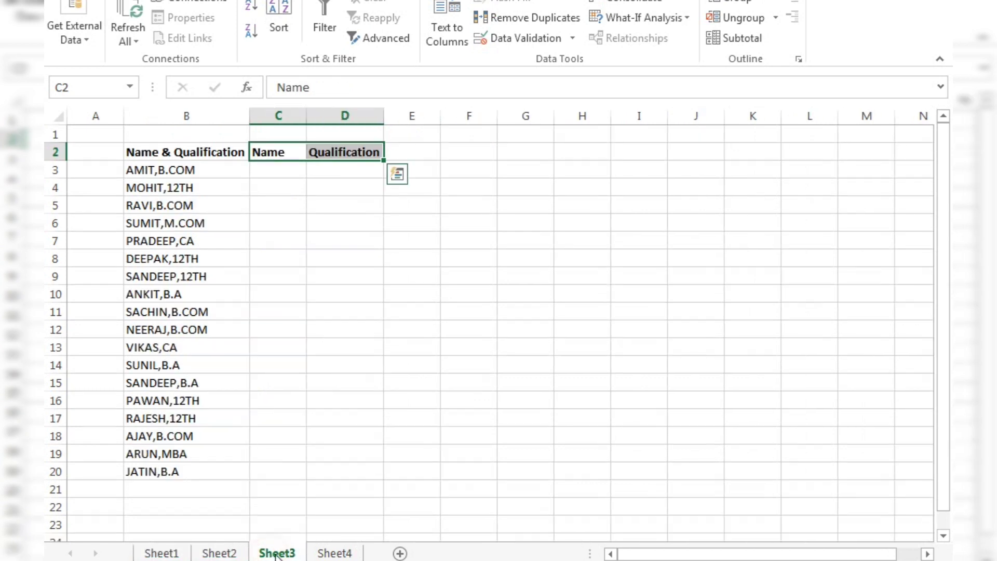
left_click(316, 553)
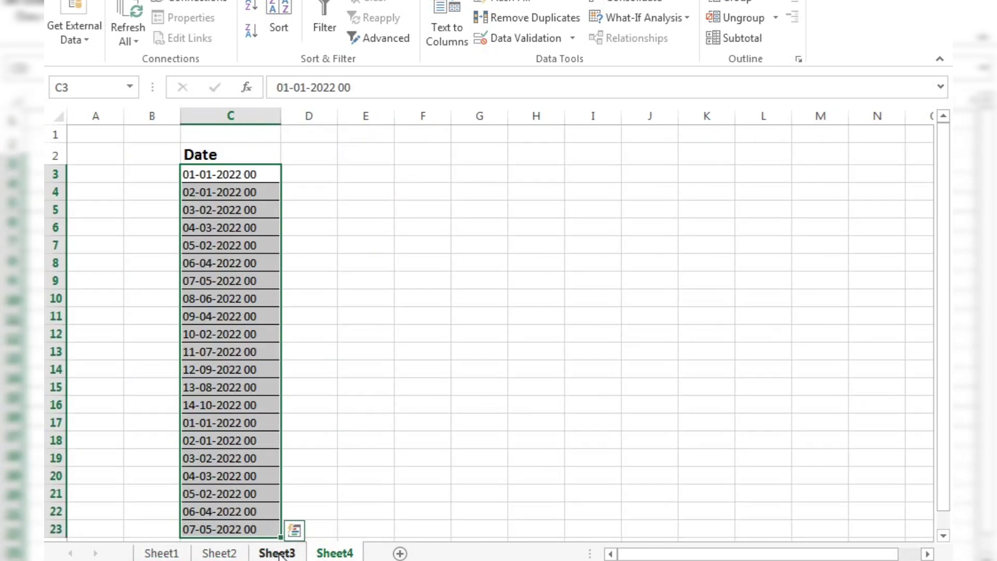
left_click(275, 553)
left_click(229, 553)
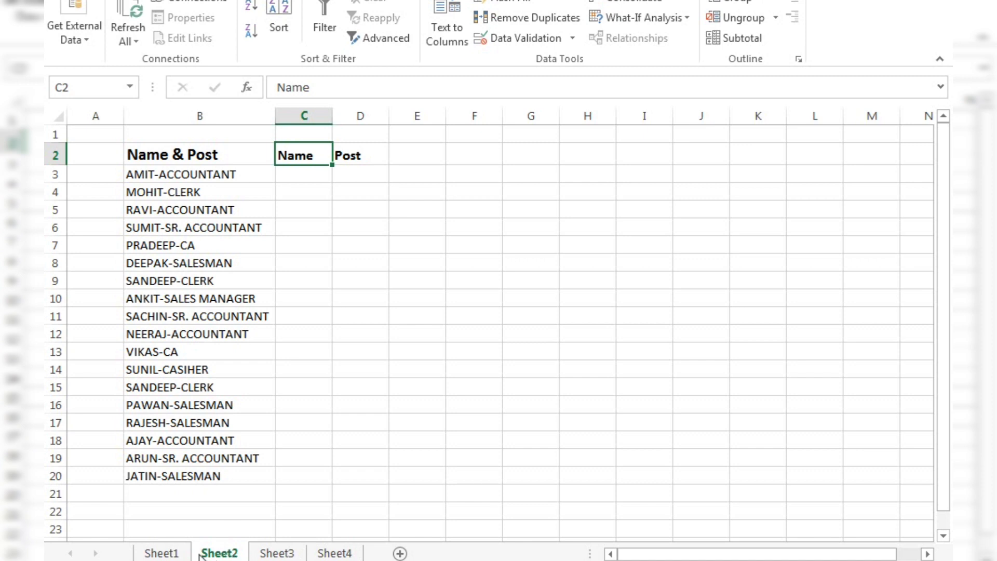
left_click(165, 553)
left_click(319, 324)
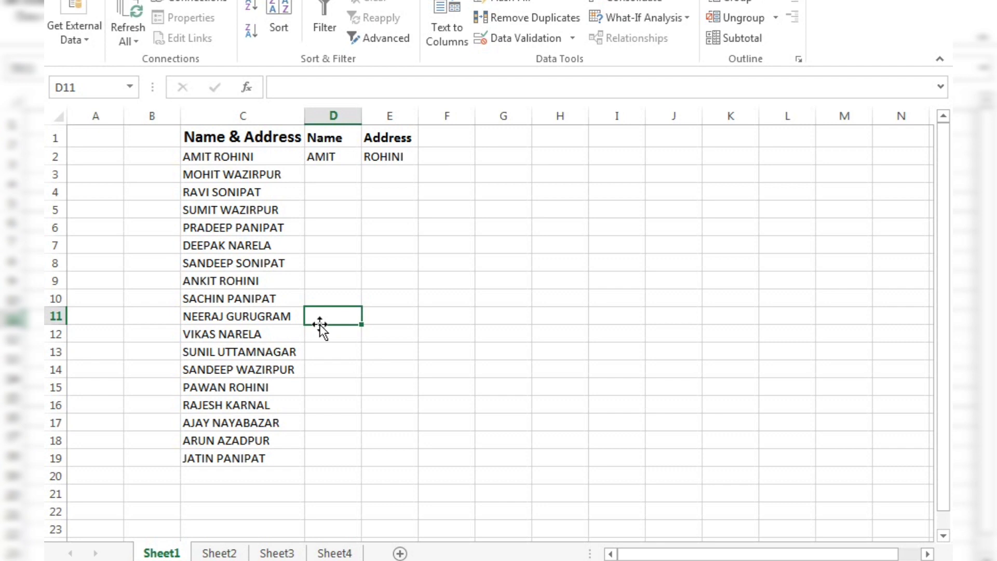
Review the combined entries in the Name & Address column from C2 to C8 against the Name column.
left_click(339, 156)
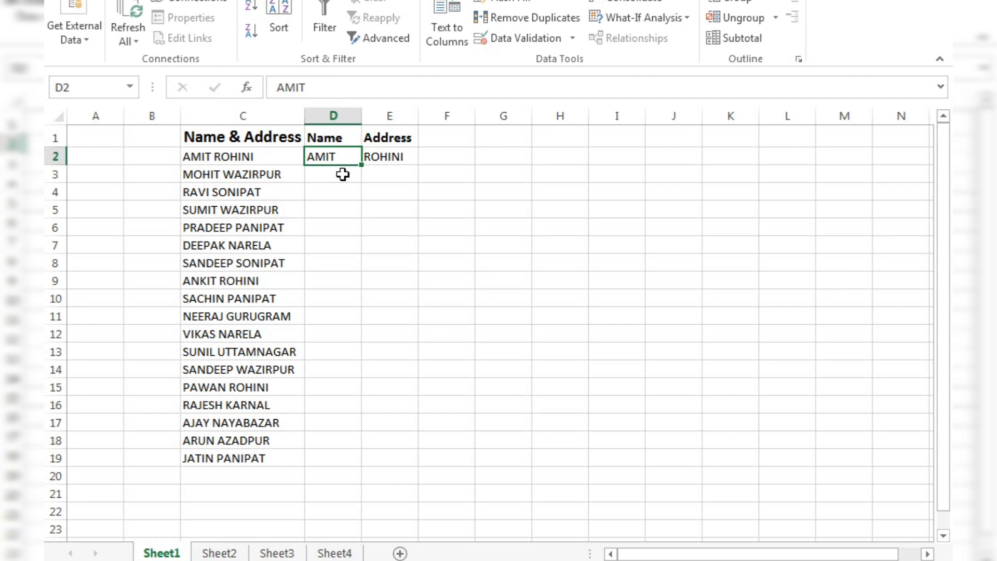
left_click(343, 174)
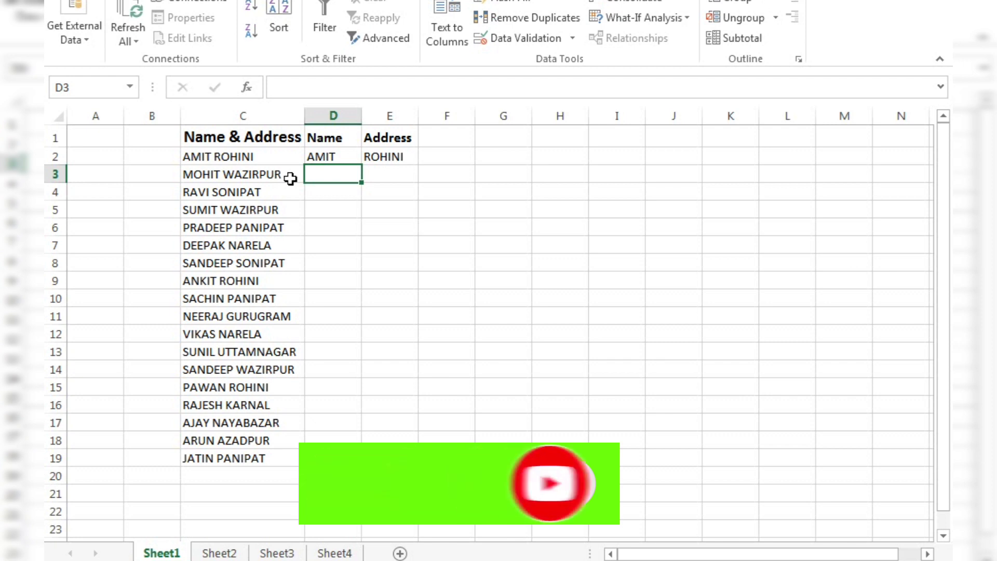
left_click(284, 159)
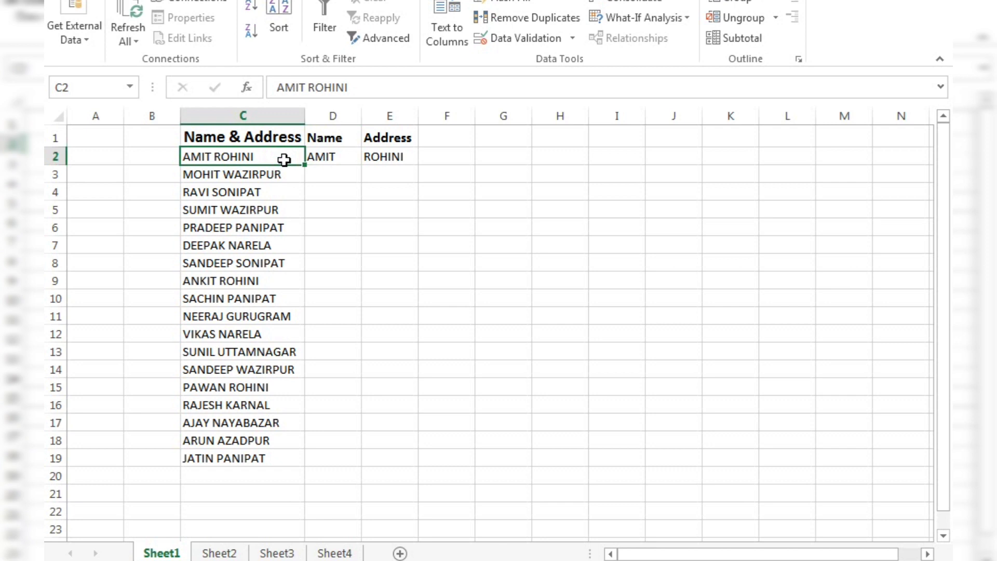
left_click(321, 176)
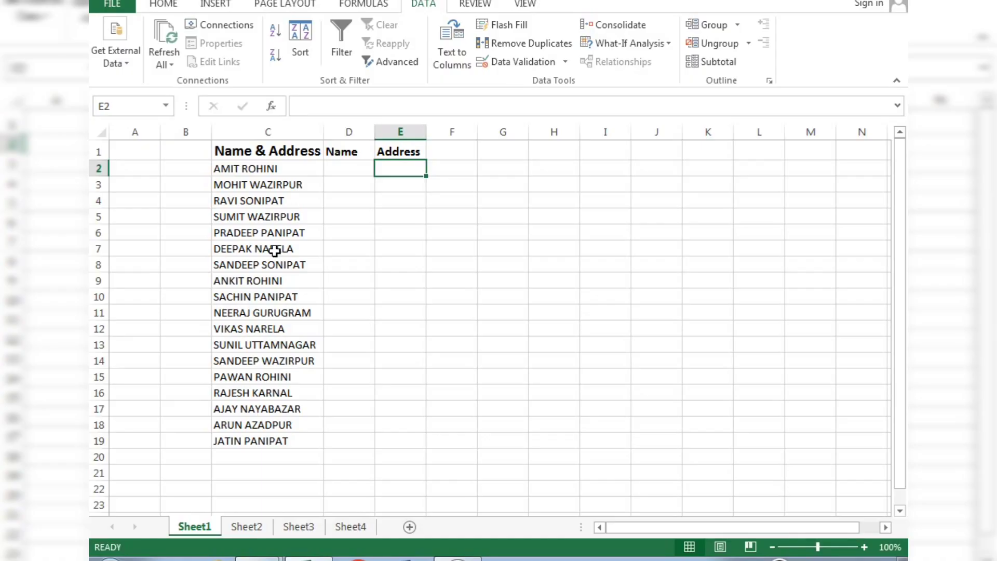
left_click(269, 249)
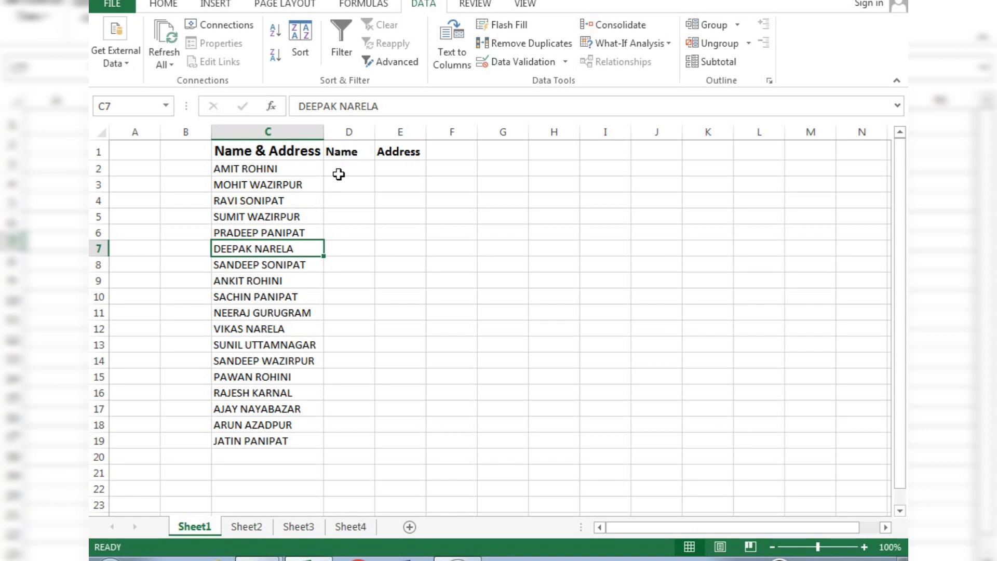
left_click(304, 165)
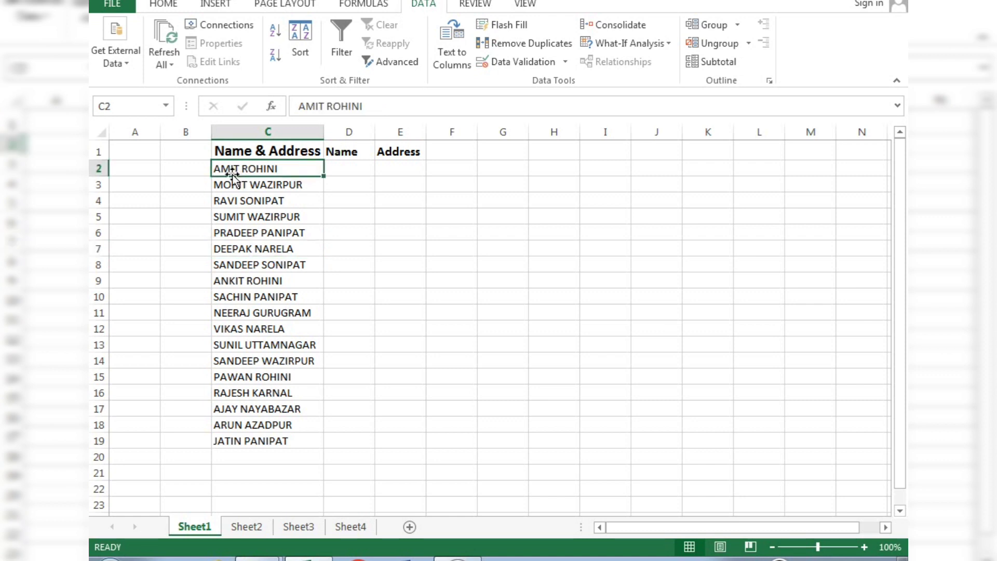
left_click(259, 185)
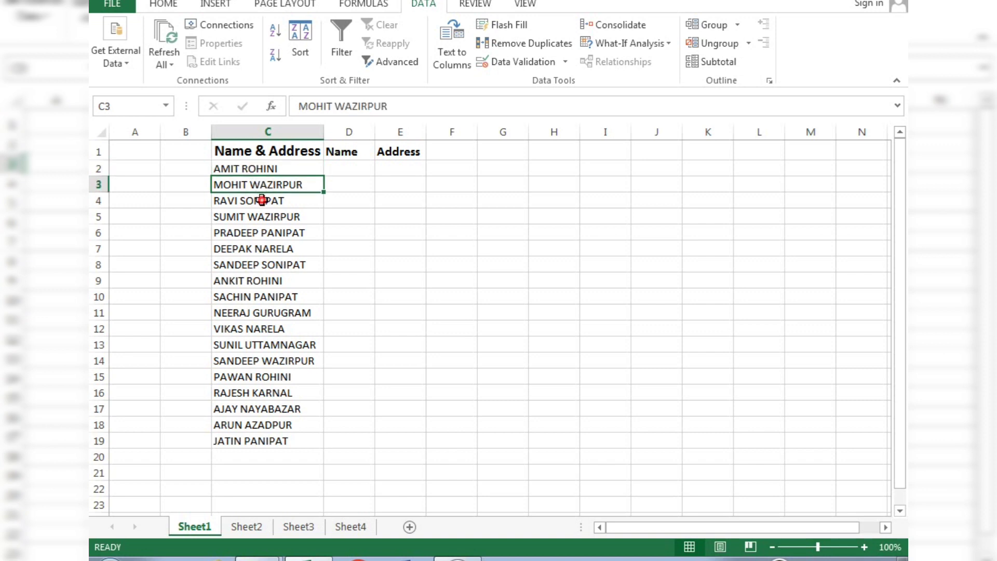
left_click(263, 200)
left_click(262, 217)
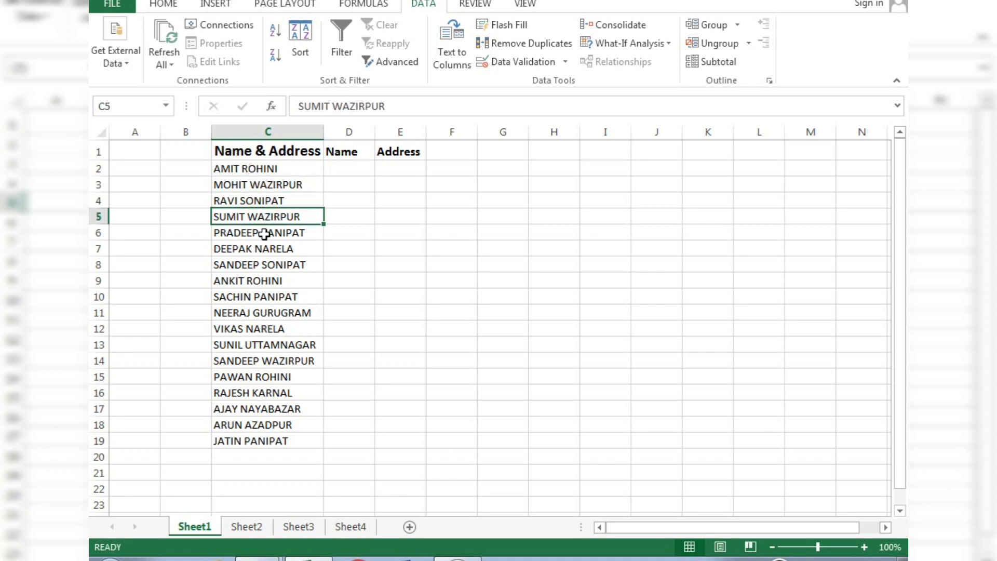
left_click(264, 234)
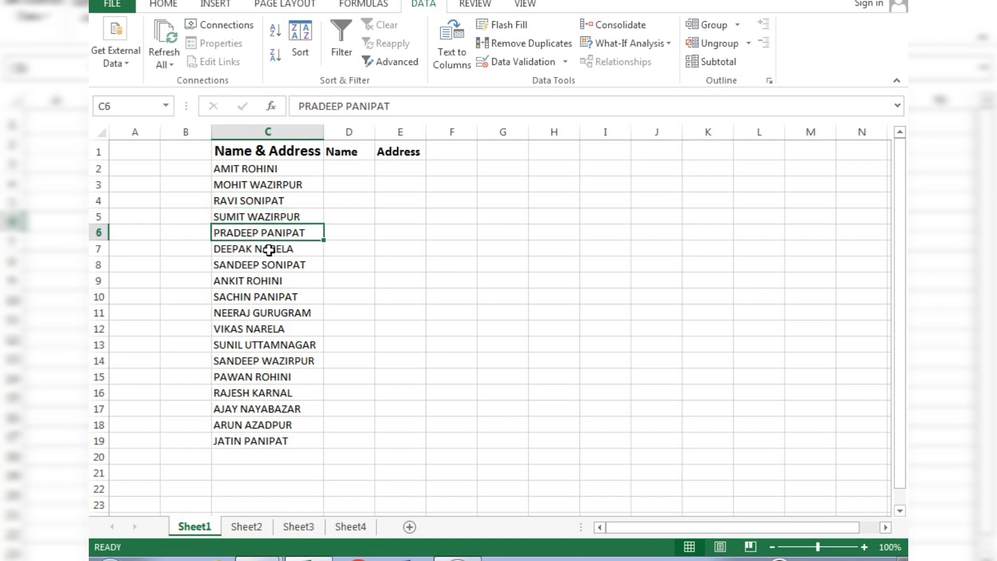
left_click(281, 265)
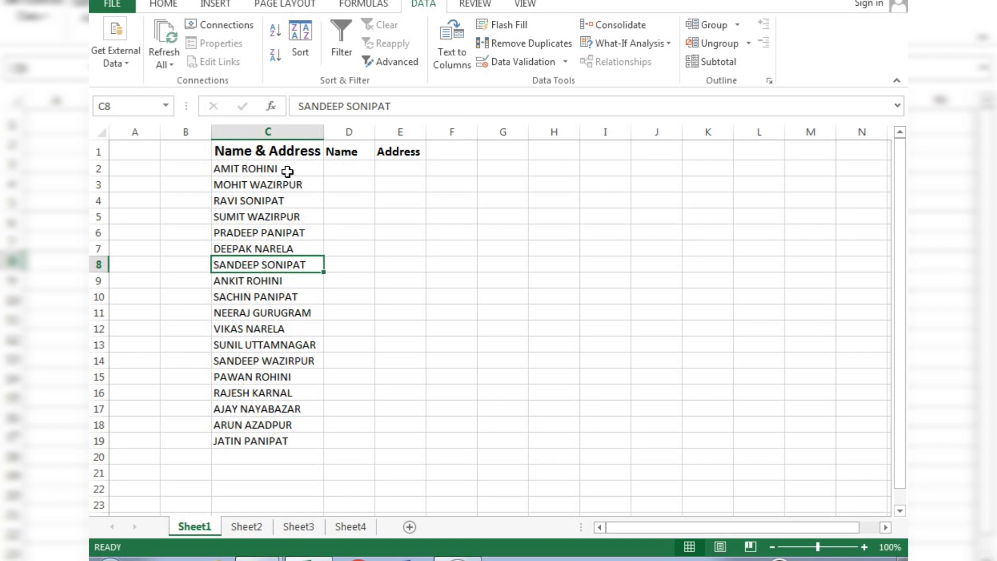
Start Text to Columns on the Name & Address entries in C2:C19 with the Delimited data type.
left_click(285, 172)
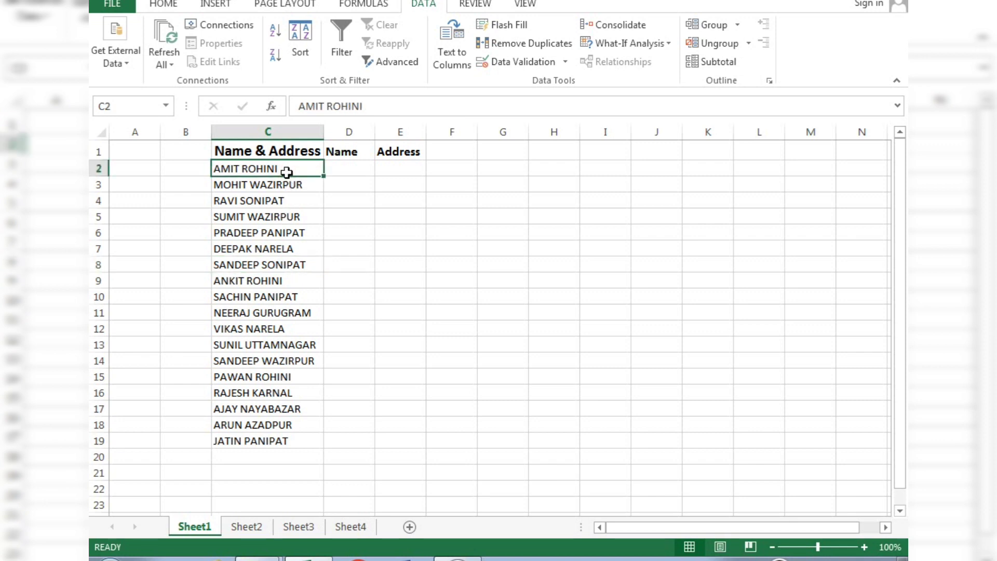
key("ctrl+shift+Down")
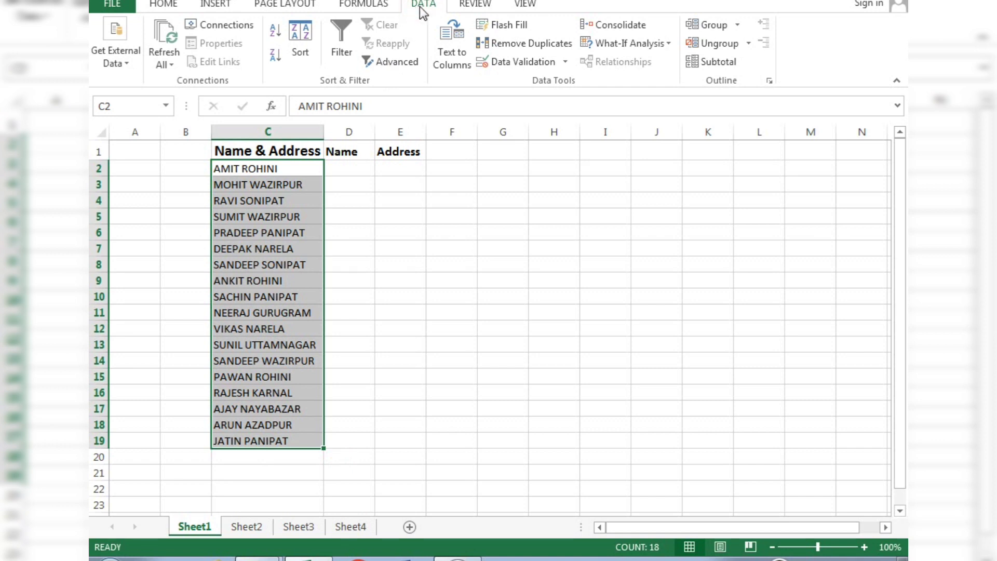
left_click(453, 65)
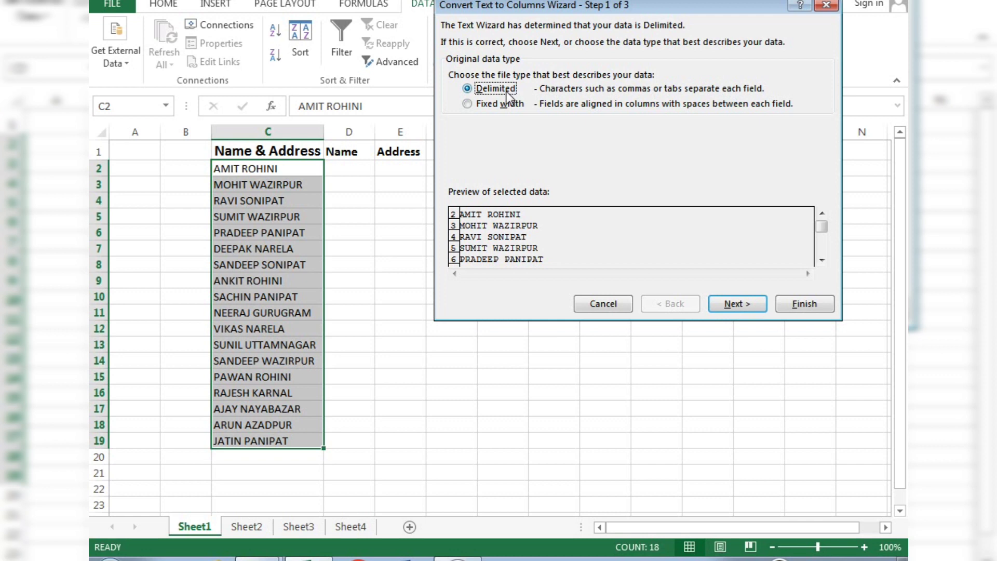
left_click(467, 104)
left_click(468, 87)
left_click_drag(686, 5, 629, 45)
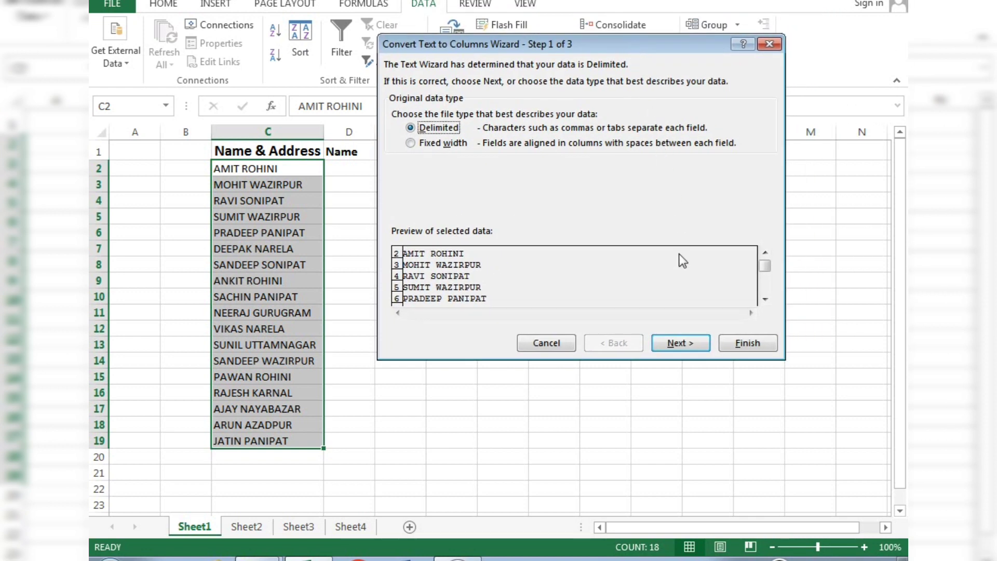
Continue to the delimiter settings for the Name & Address entries and look through the available text qualifiers.
left_click(682, 344)
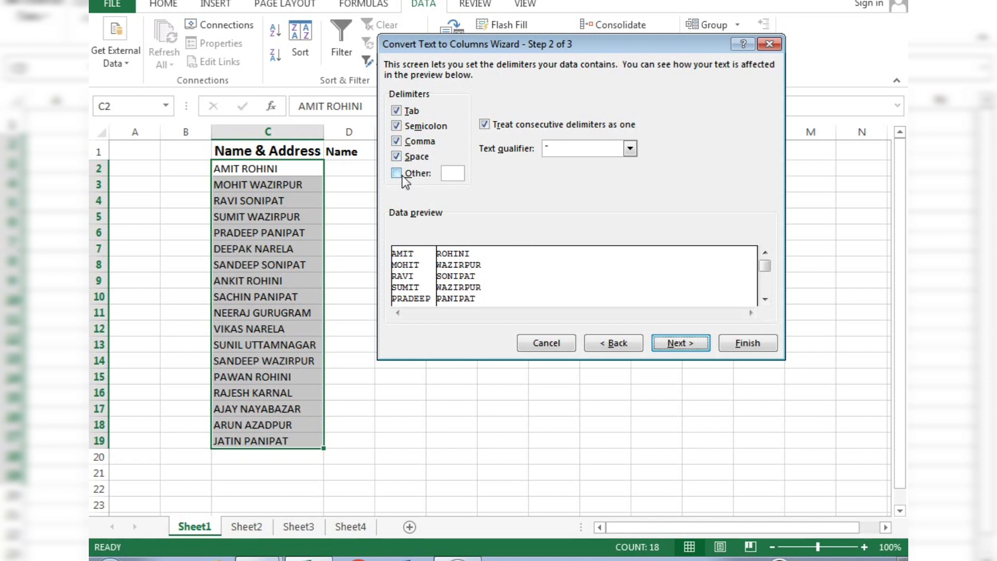
left_click(627, 153)
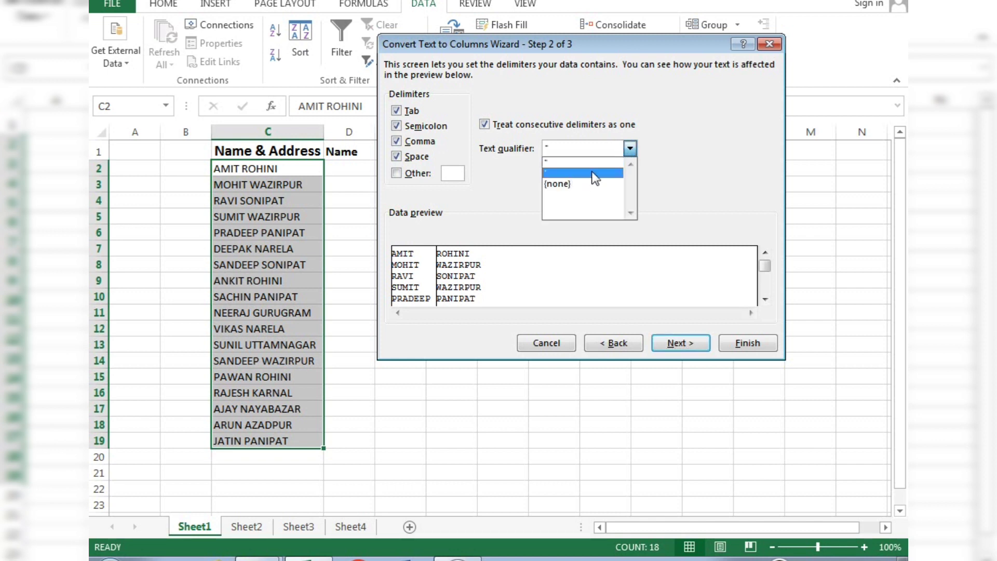
left_click(678, 181)
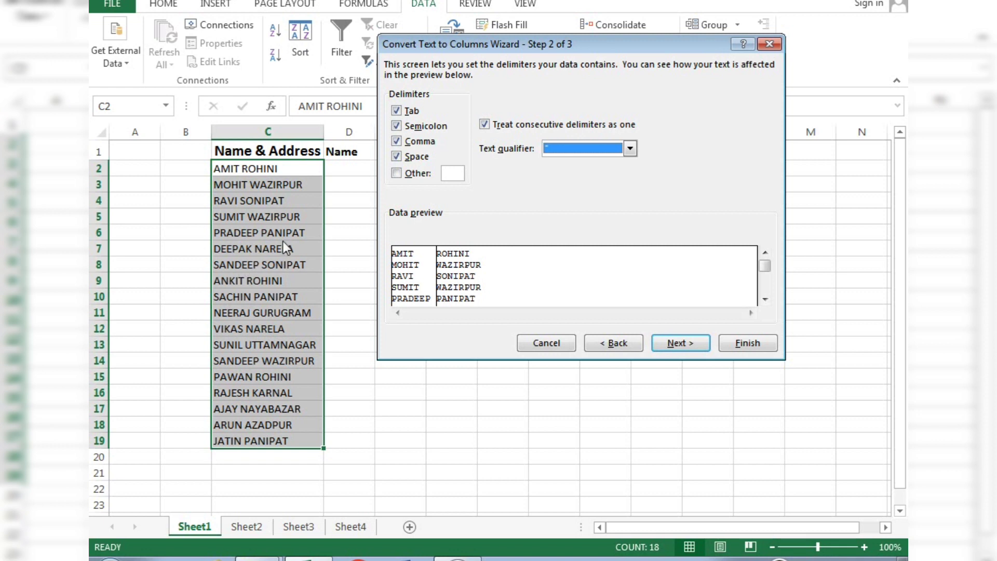
Make Space the only delimiter and complete the split with the General data format and destination $C$2.
left_click(396, 111)
left_click(396, 126)
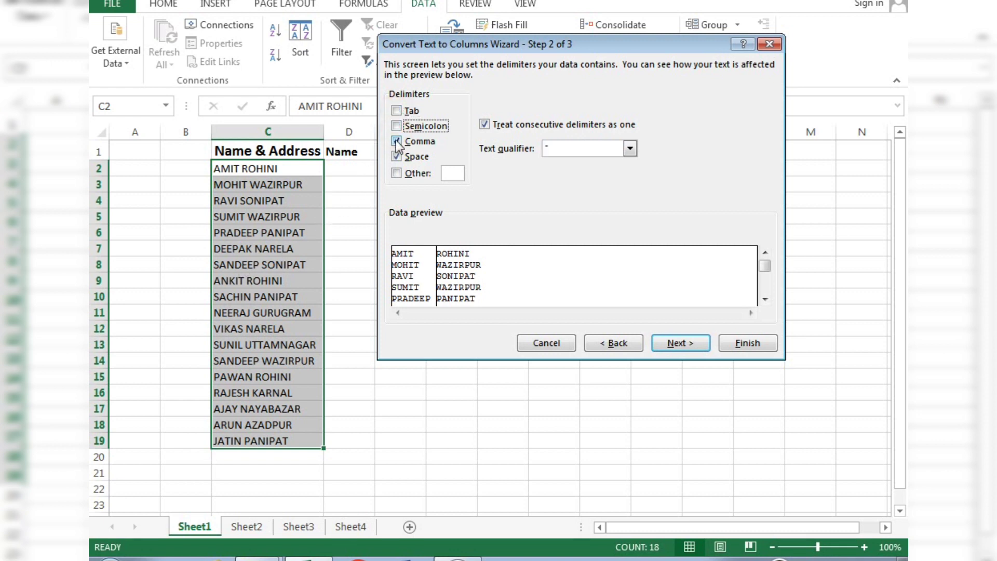
left_click(396, 141)
left_click(396, 156)
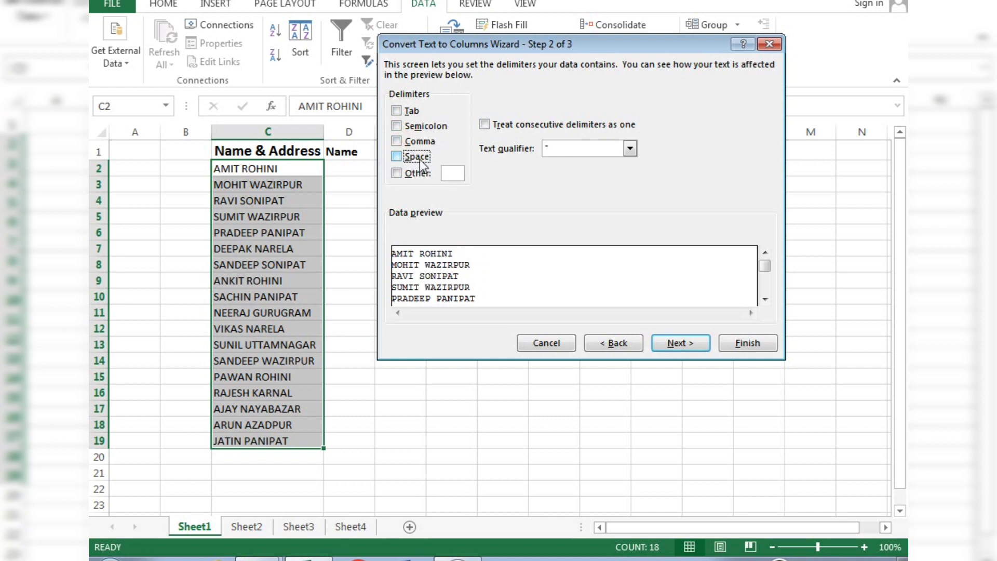
left_click(396, 157)
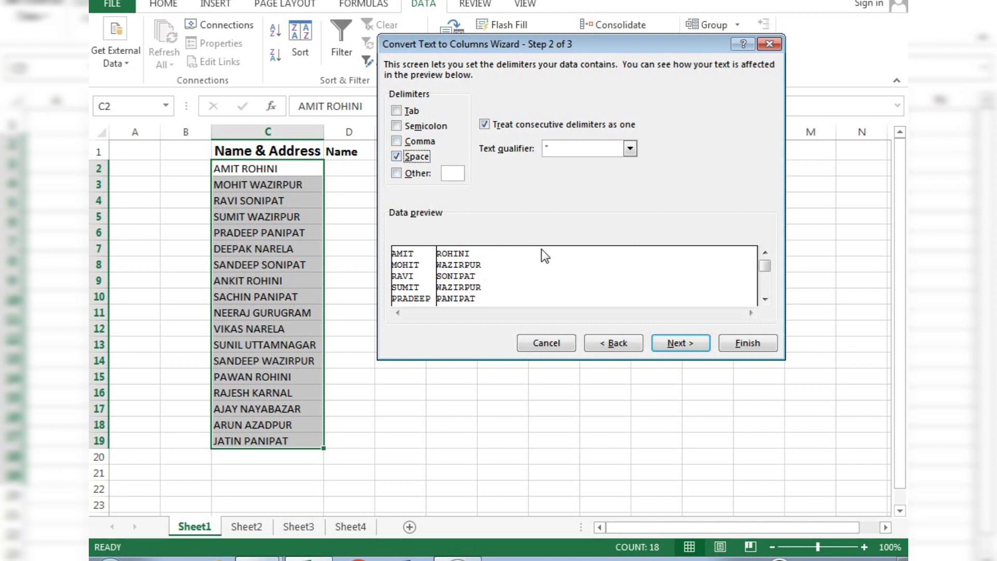
left_click(672, 347)
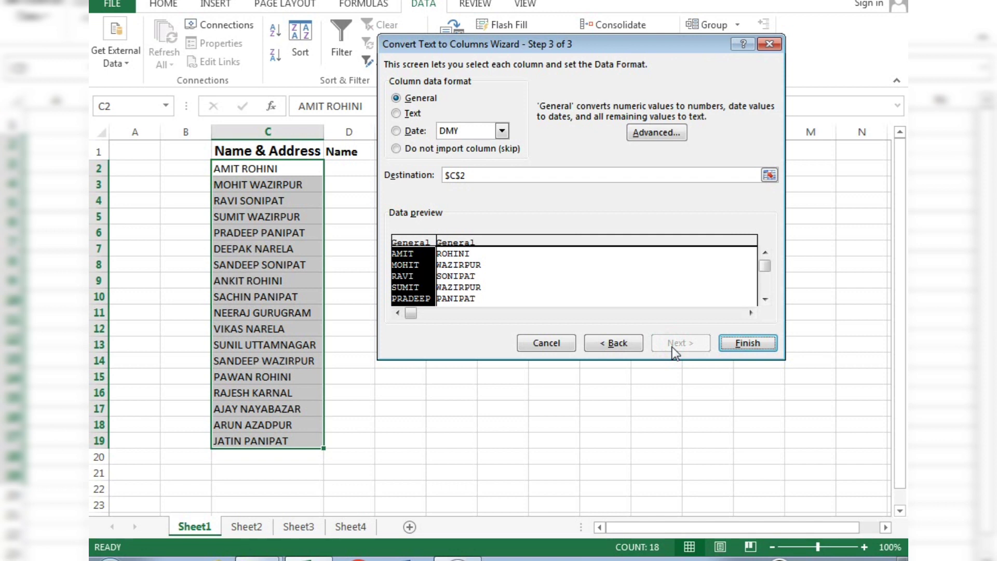
left_click(748, 344)
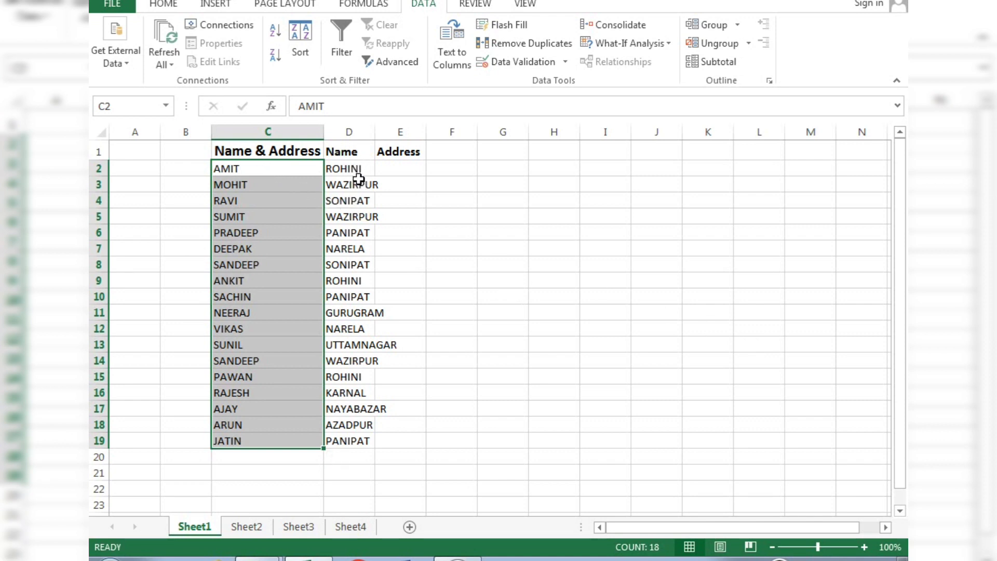
Move the Name and Address headings from D1:E1 to C1:D1 and fit column D's width to its contents.
left_click(352, 151)
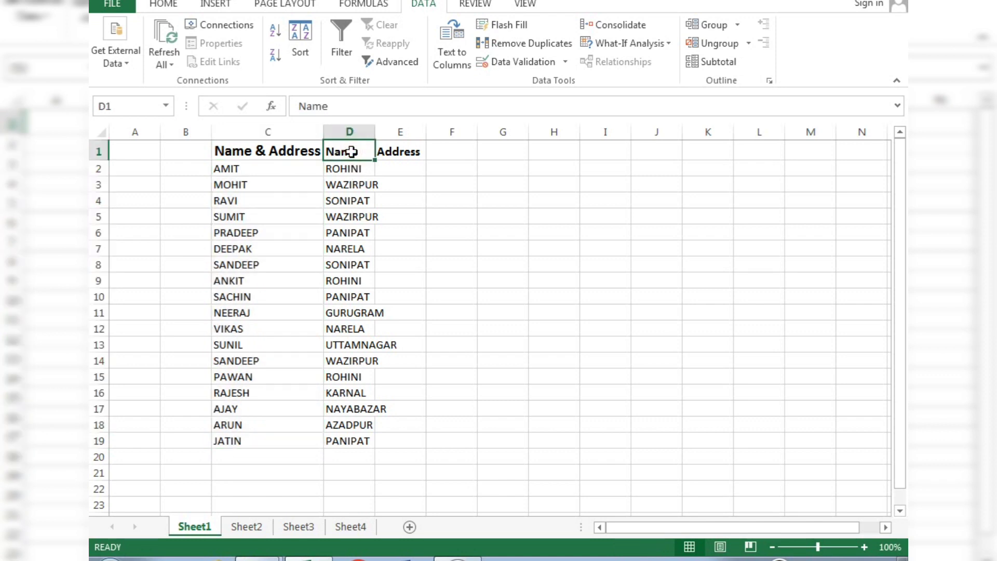
key("shift+Right")
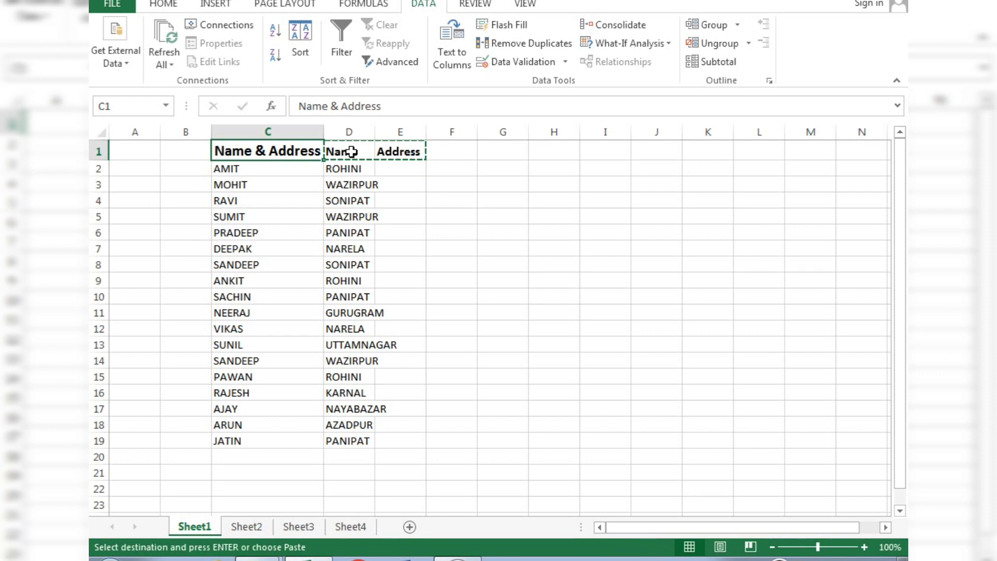
type("Name\tAddress")
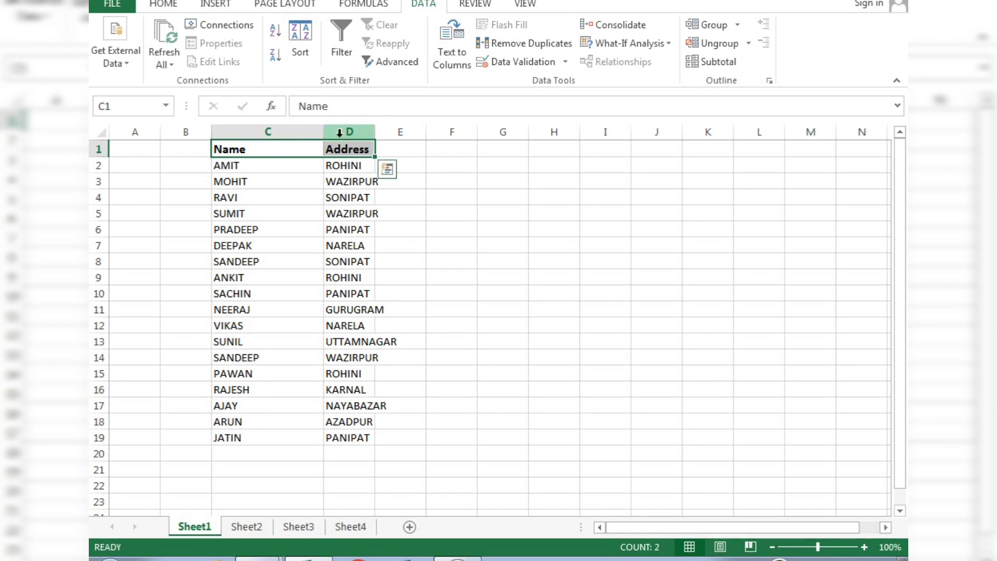
double_click(374, 130)
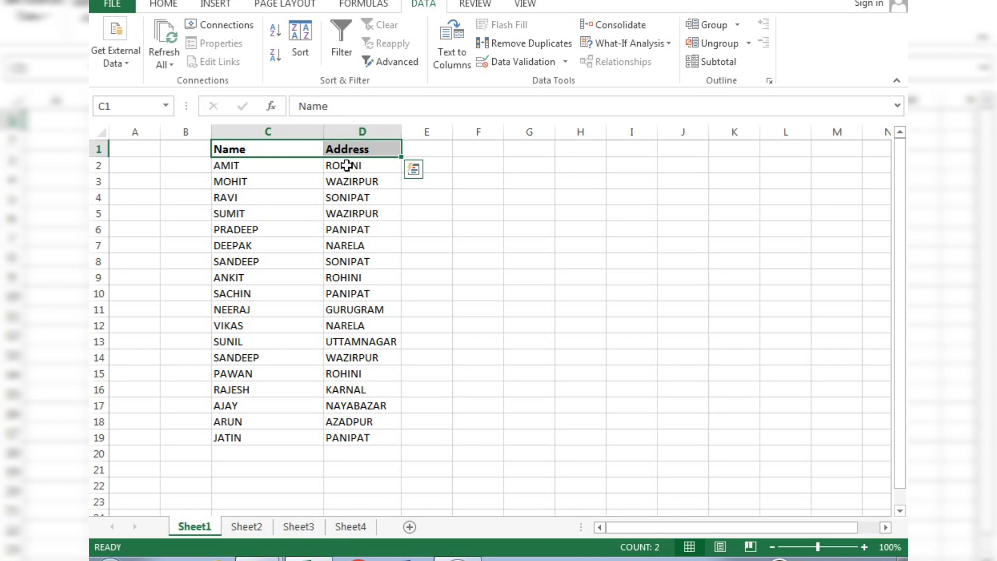
left_click(277, 165)
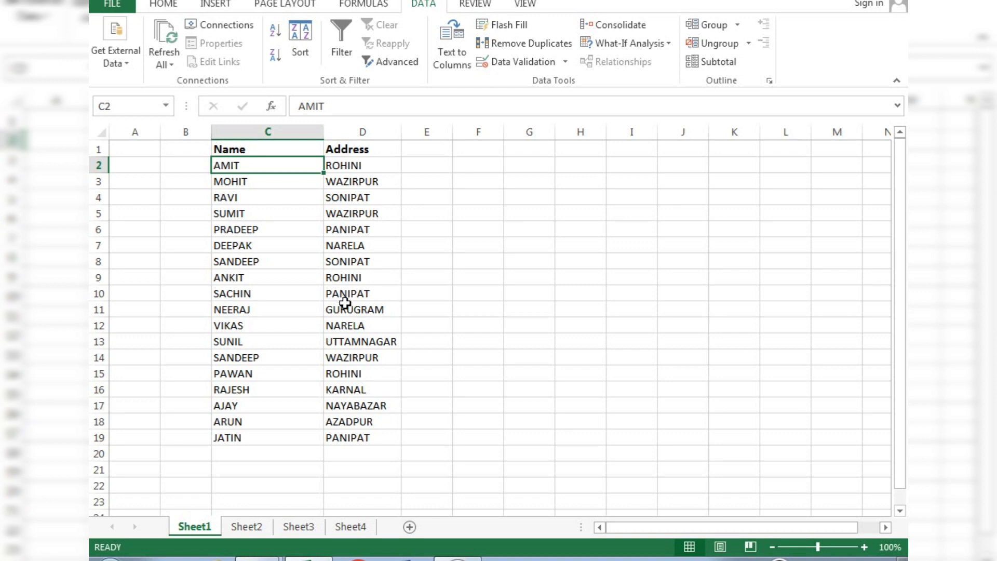
Clear the separate Name and Post headings in C2 and D2 on Sheet2.
left_click(244, 526)
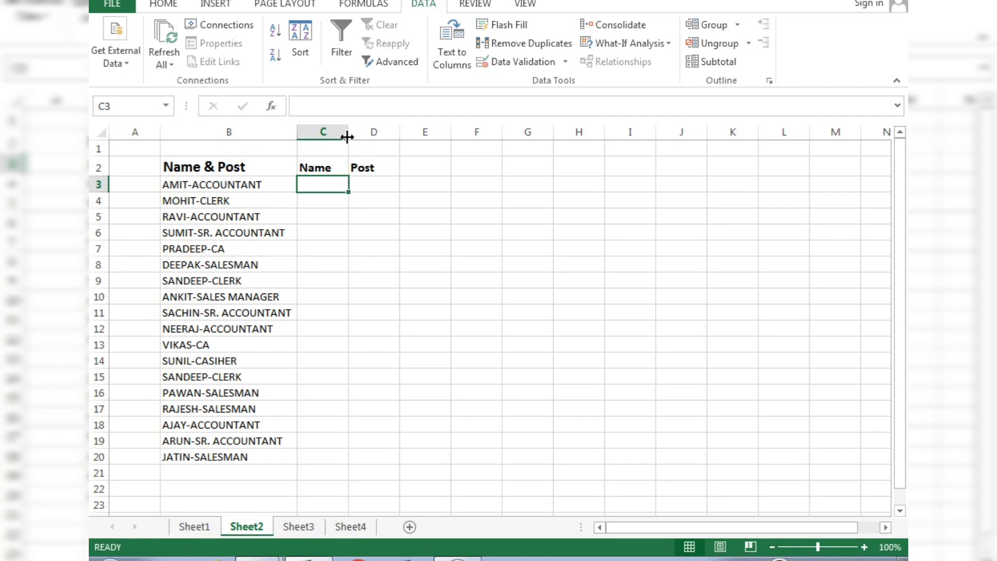
left_click(311, 165)
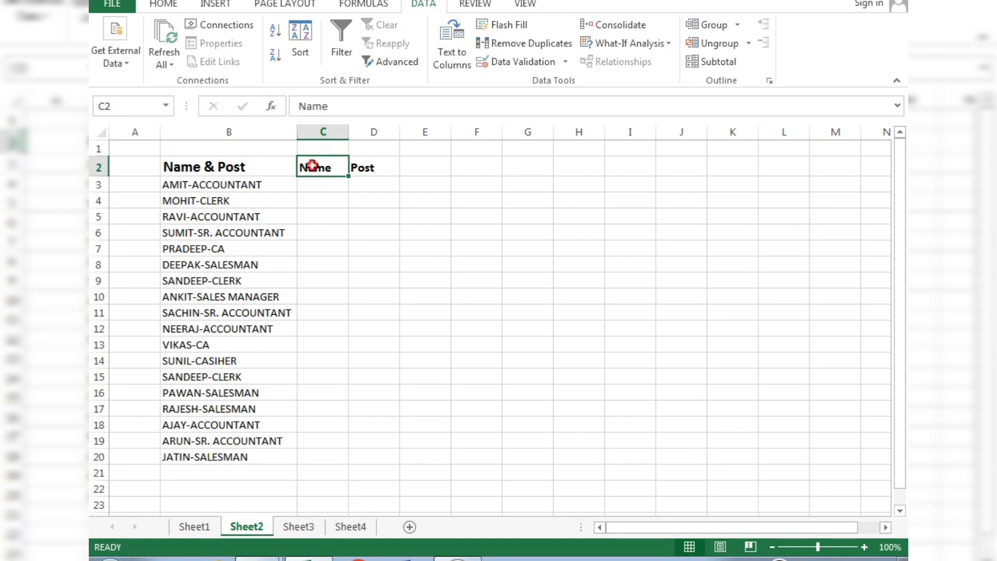
key("Delete")
left_click(357, 167)
key("Delete")
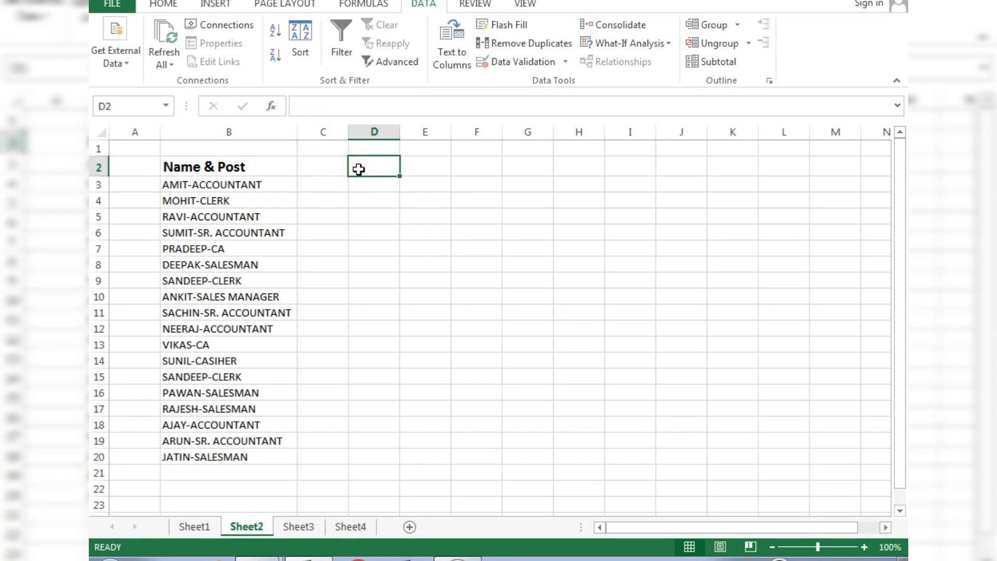
Start Text to Columns on the Name & Post entries in B3:B20 with the Delimited data type.
left_click(329, 181)
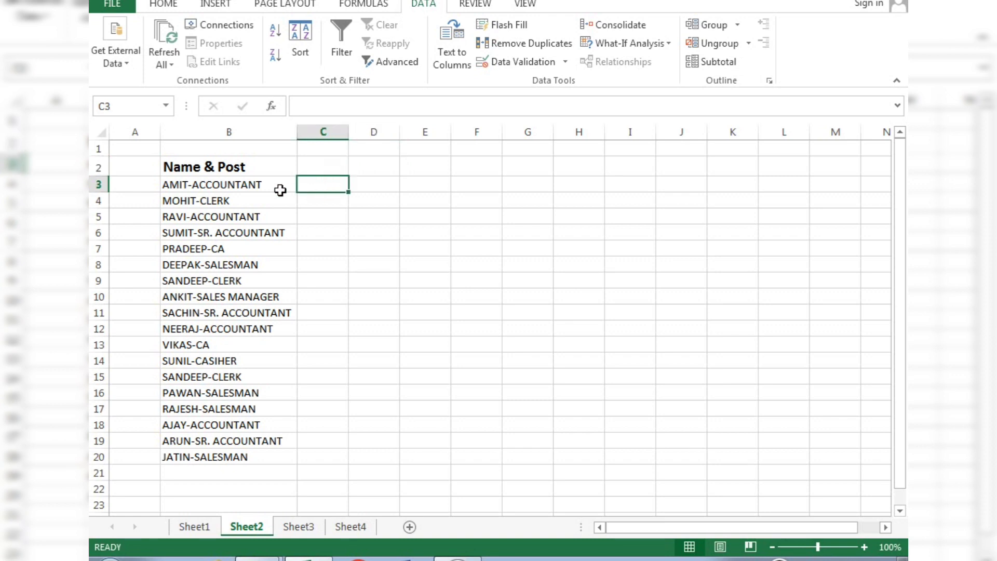
left_click(254, 185)
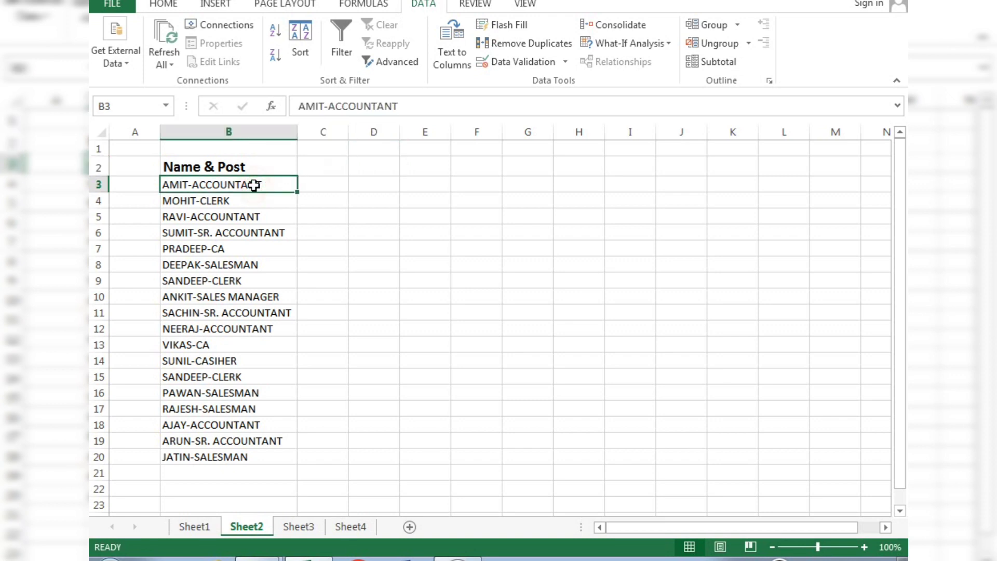
key("ctrl+shift+Down")
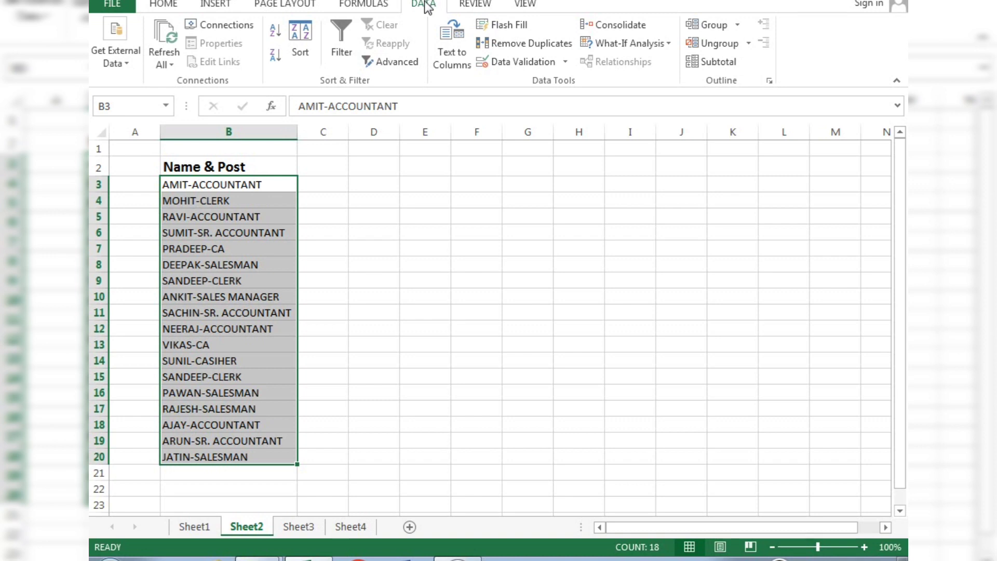
left_click(456, 42)
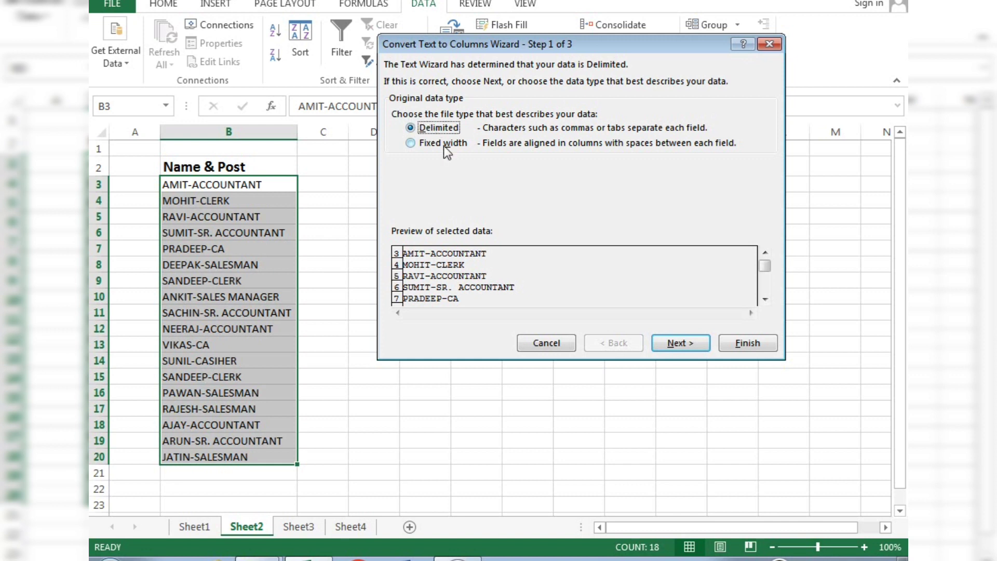
left_click(668, 346)
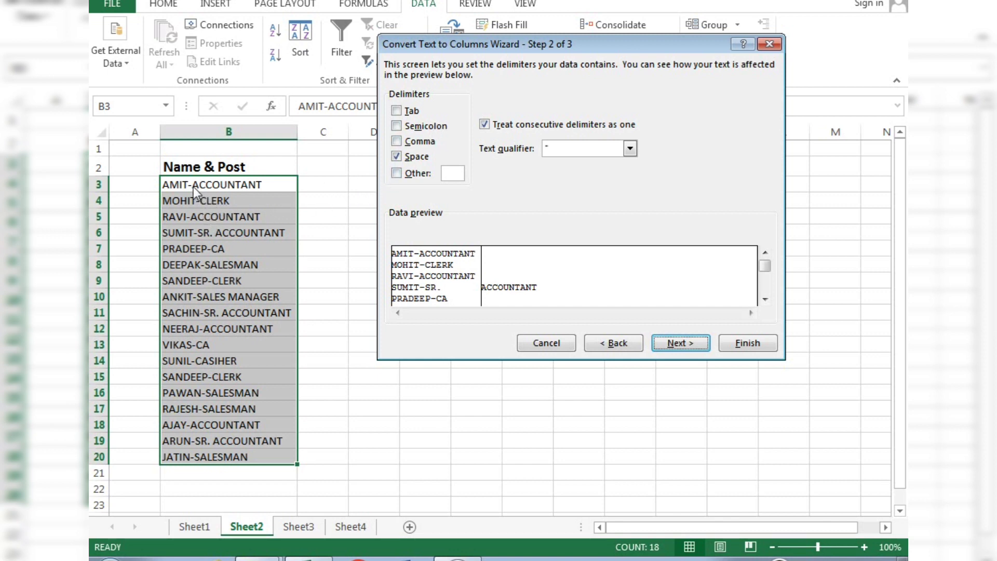
Replace the Space delimiter with the custom delimiter "-" and complete the split with General format at destination $B$3.
left_click(396, 156)
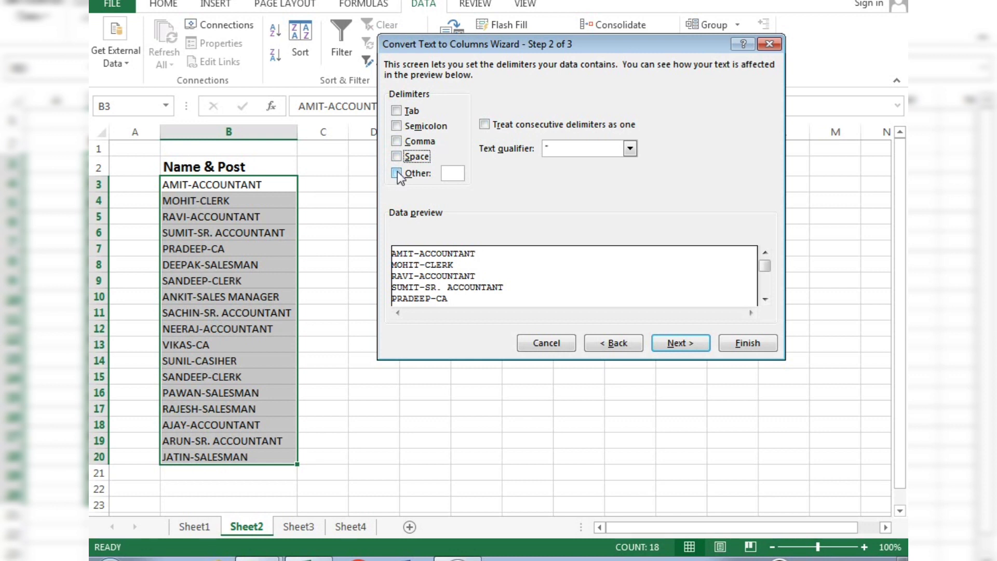
left_click(398, 175)
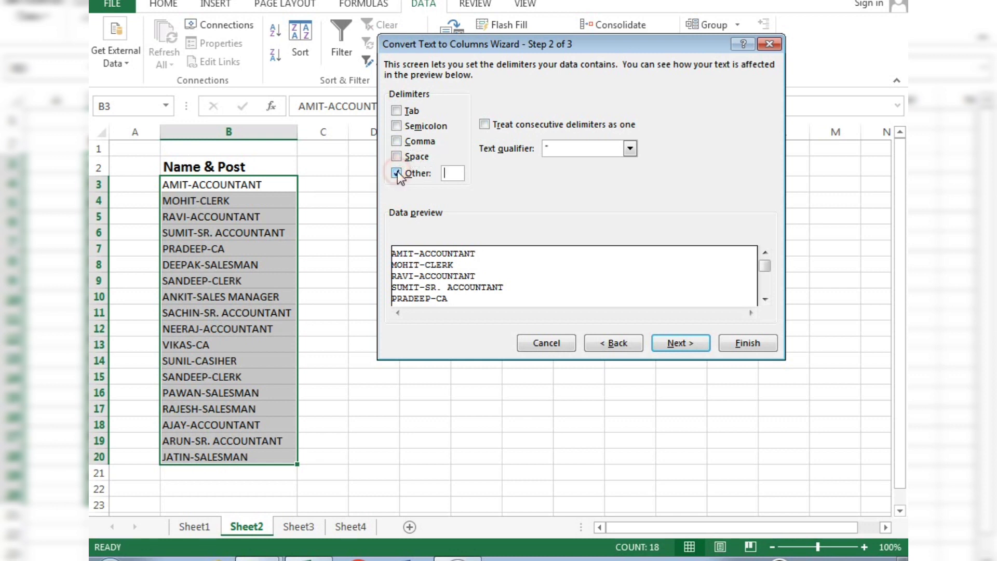
left_click(450, 172)
type("-")
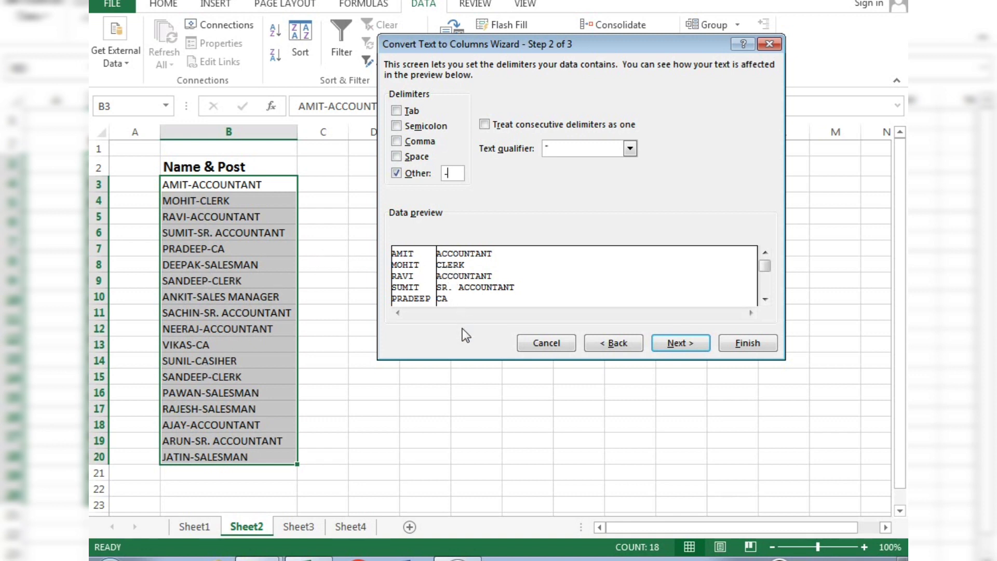
left_click(676, 344)
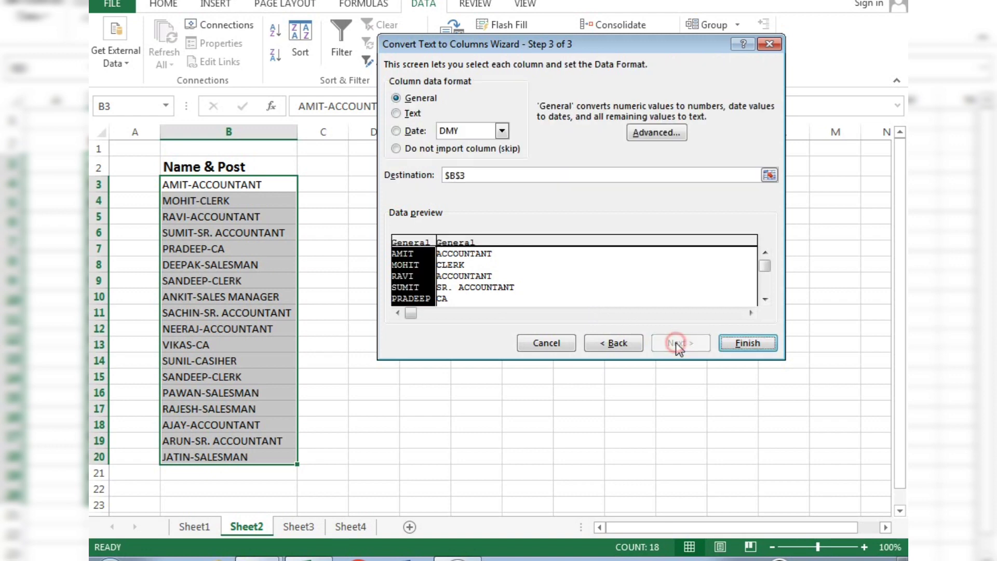
left_click(753, 343)
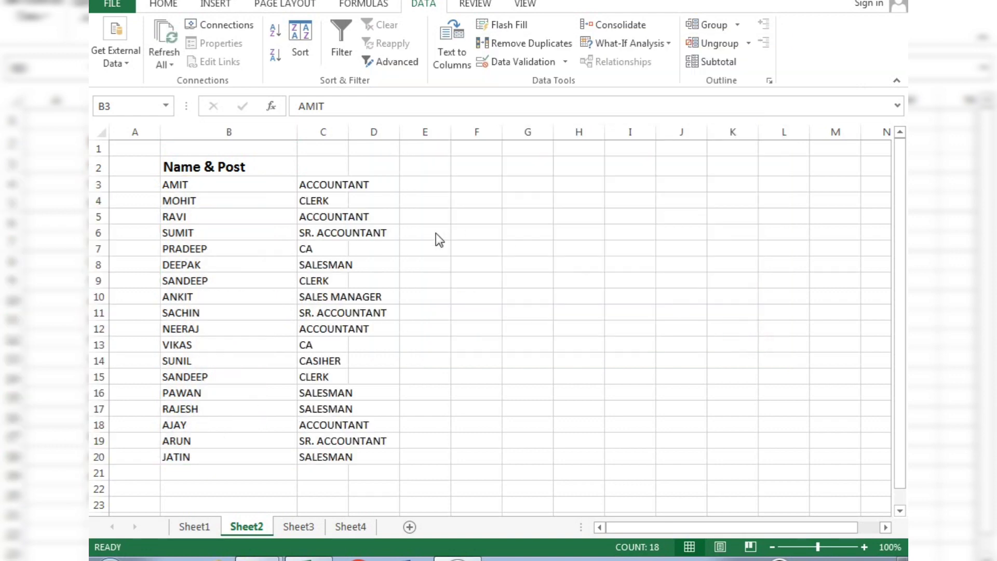
Check the split names in B3:B20 and the posts in column C on Sheet2.
left_click(242, 182)
key("ctrl+shift+Down")
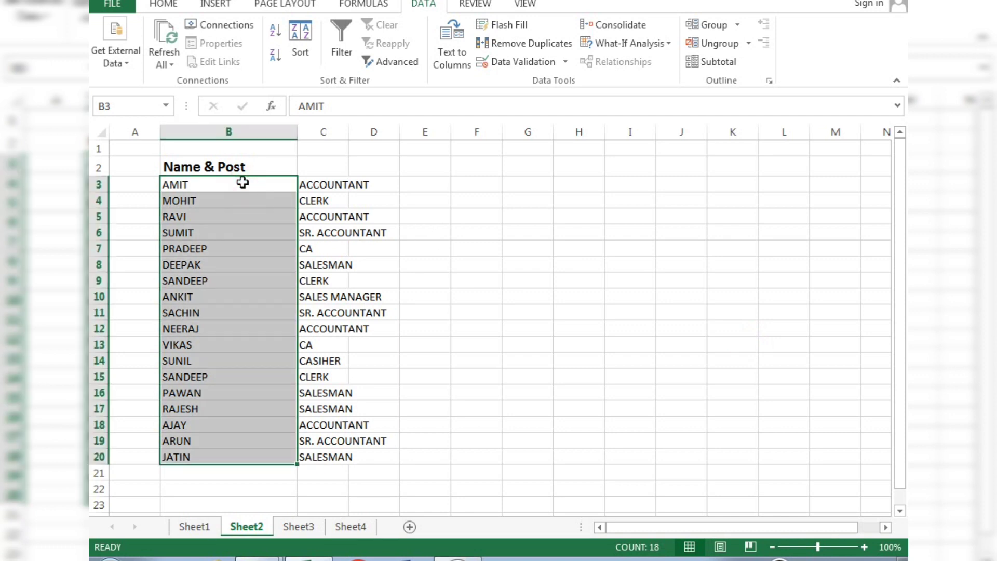
left_click(334, 181)
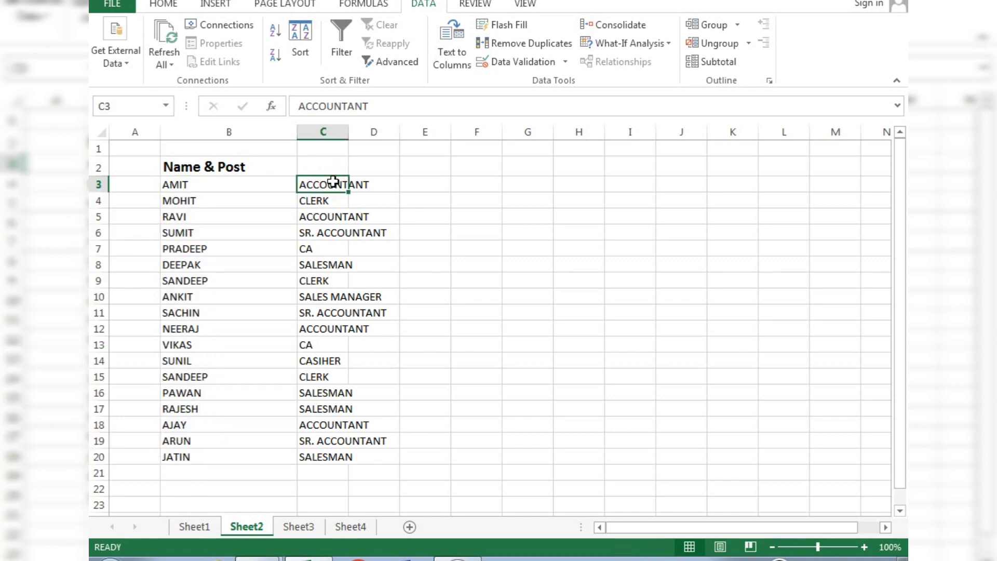
left_click(347, 136)
Clear the separate Name and Qualification headings in C2:D2 on Sheet3.
left_click(300, 526)
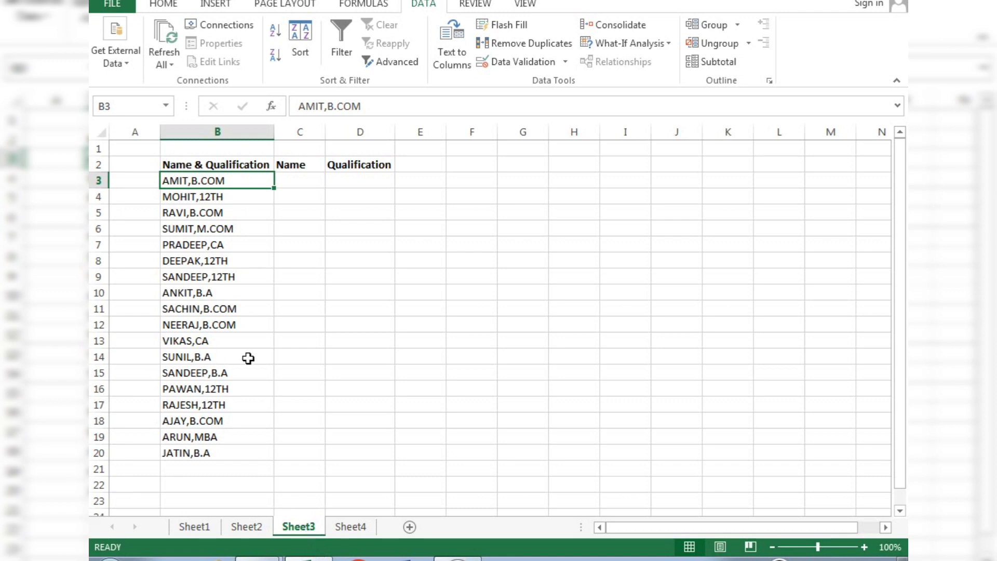
left_click(311, 167)
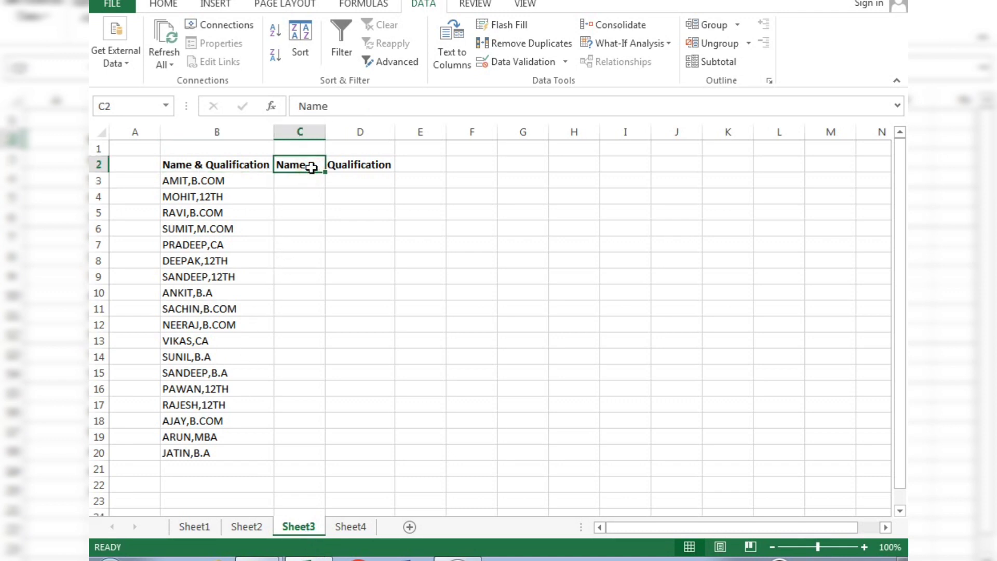
key("shift+Right")
key("Delete")
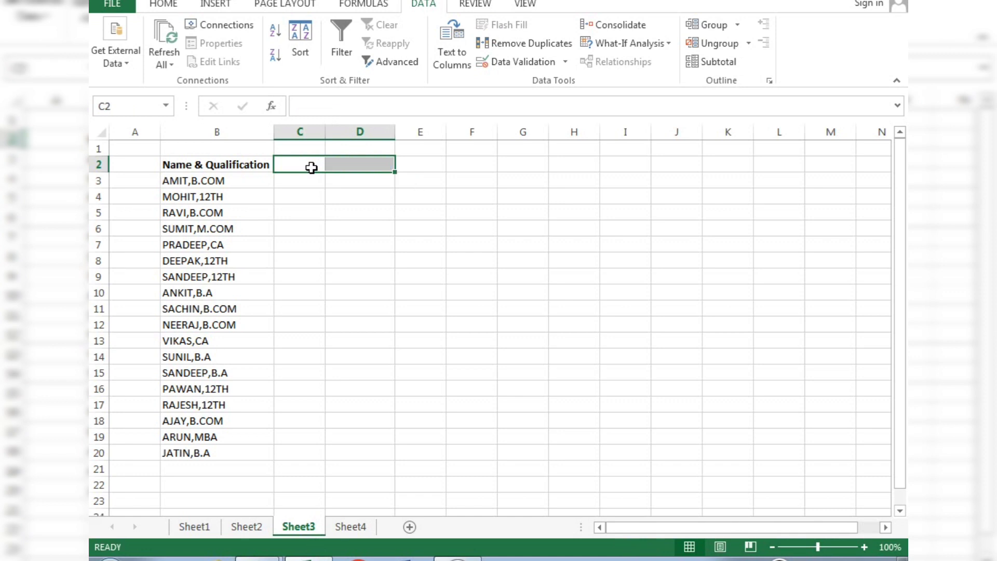
Start Text to Columns on the Name & Qualification entries in B3:B20 as Delimited data and continue to the delimiter settings.
left_click(233, 182)
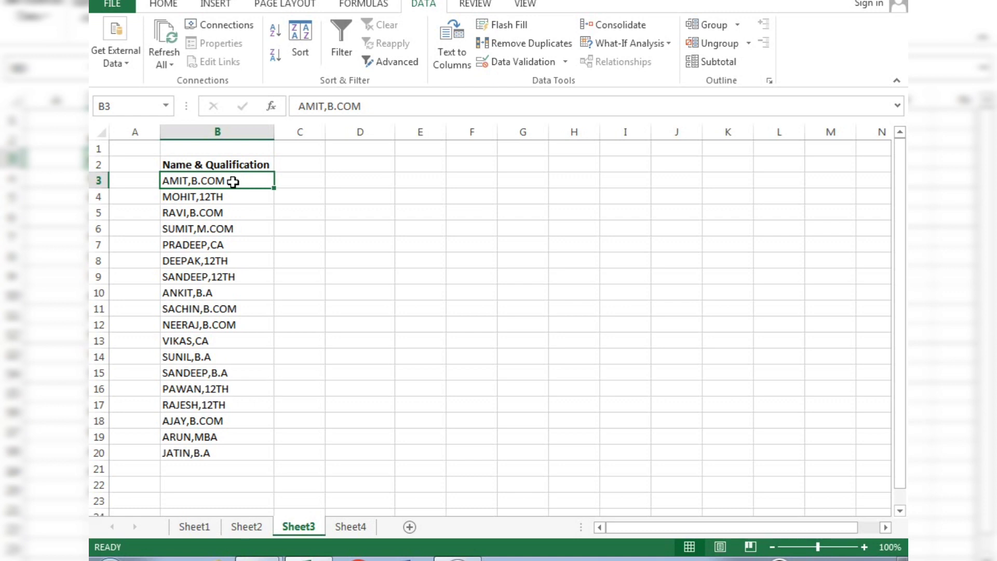
key("ctrl+shift+Down")
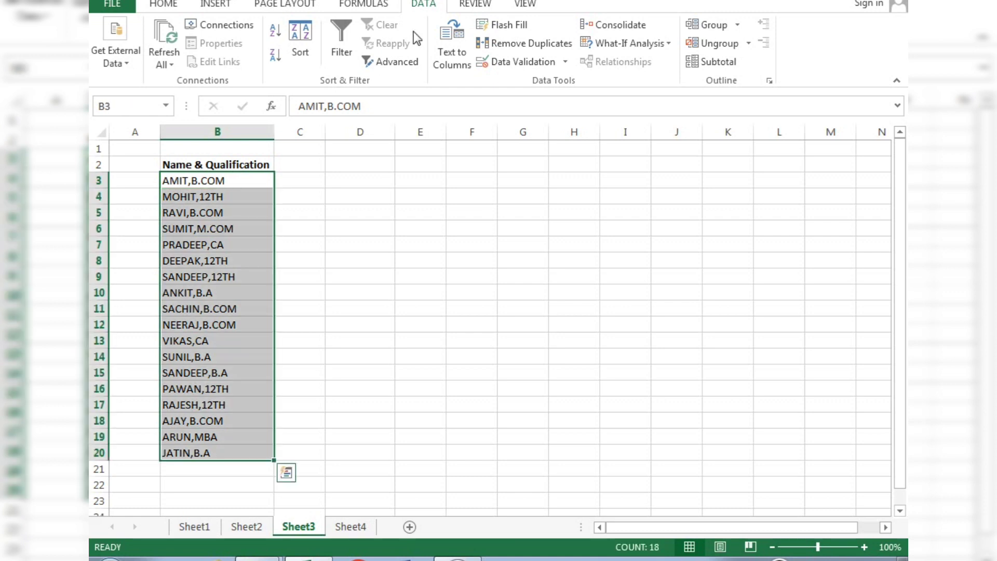
left_click(459, 64)
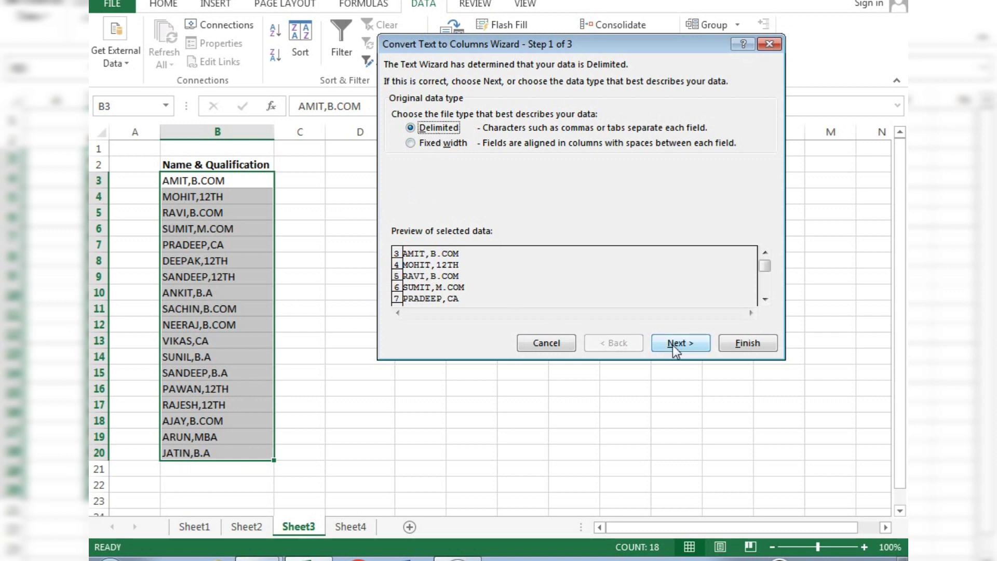
left_click(685, 349)
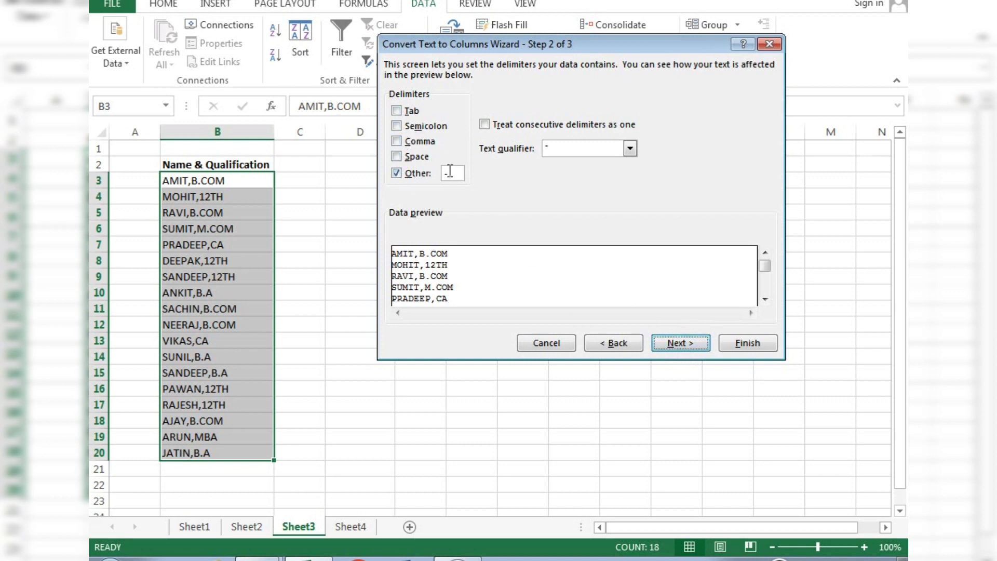
Replace the custom "-" delimiter with Comma and complete the split with General format at destination $B$3.
left_click(395, 141)
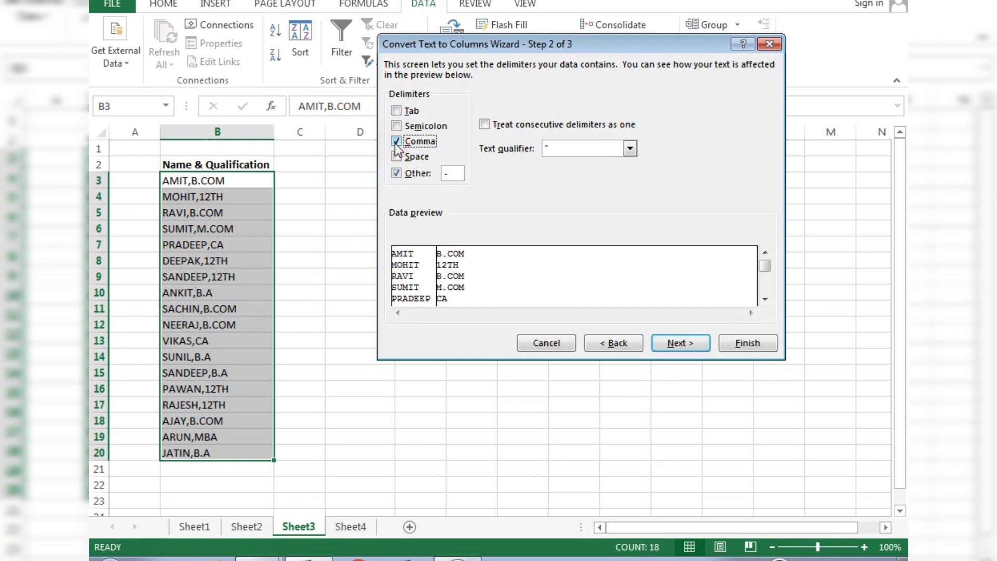
left_click(396, 173)
left_click(416, 141)
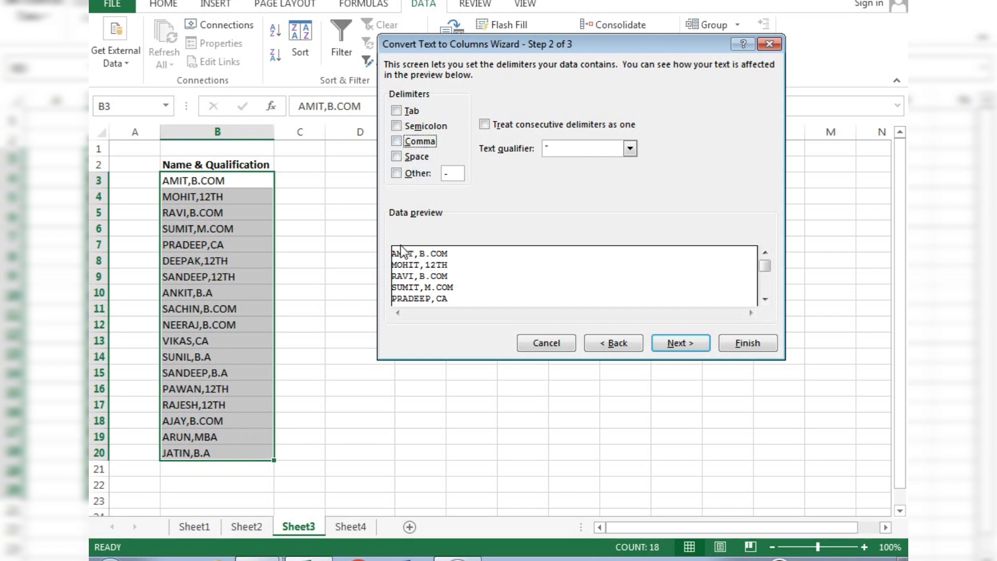
left_click(418, 143)
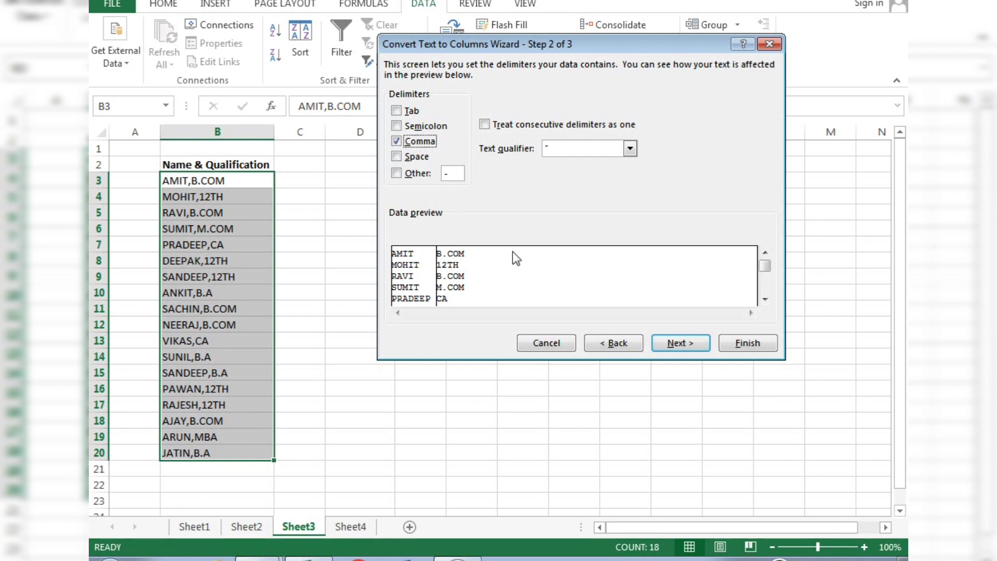
left_click(661, 345)
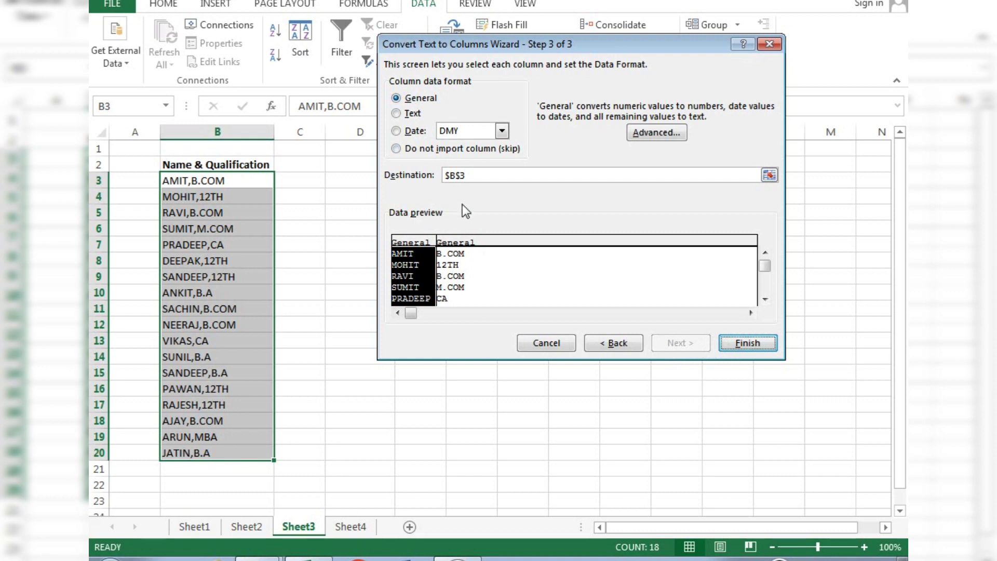
left_click(746, 345)
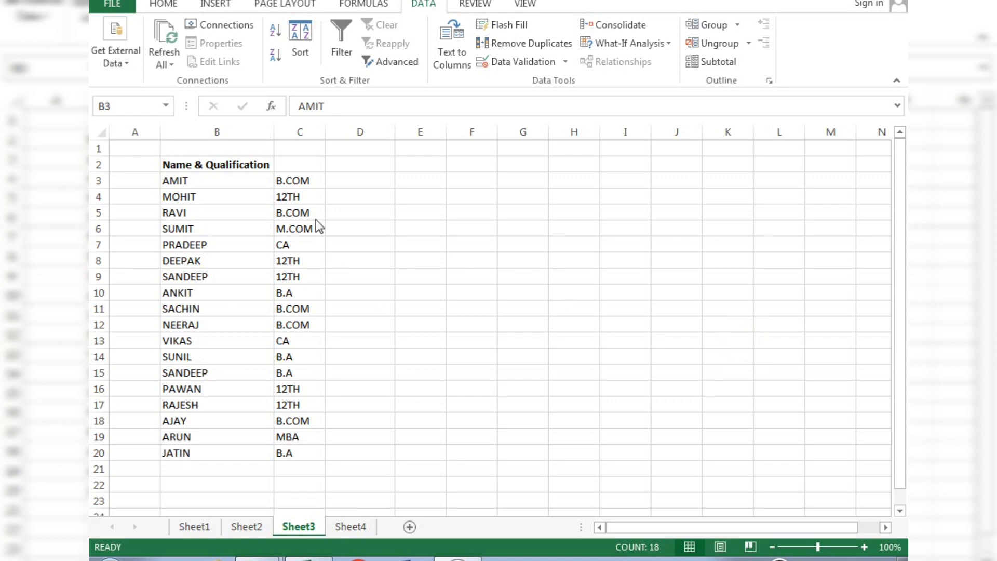
Check the split name in B3 and the qualification in C3 on Sheet3.
left_click(264, 176)
left_click(305, 181)
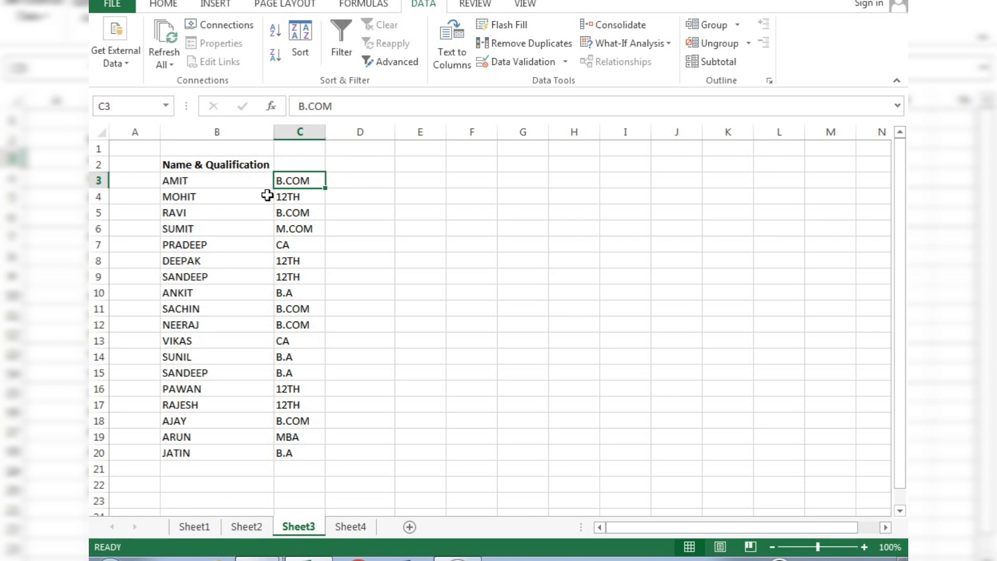
left_click(245, 180)
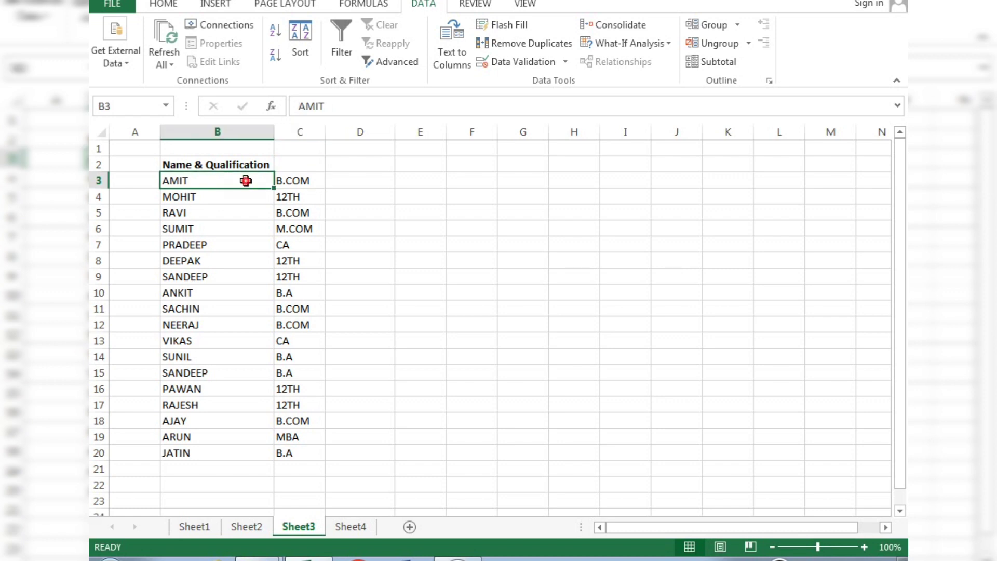
left_click(300, 182)
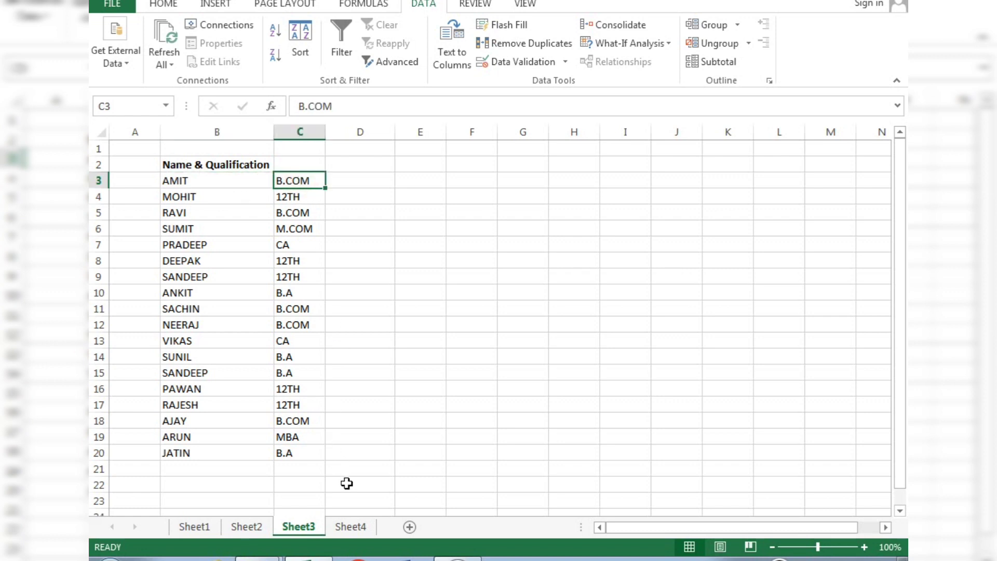
On Sheet4, start Text to Columns on the Date entries in C3:C23 as Fixed width data and continue to the column breaks.
left_click(347, 527)
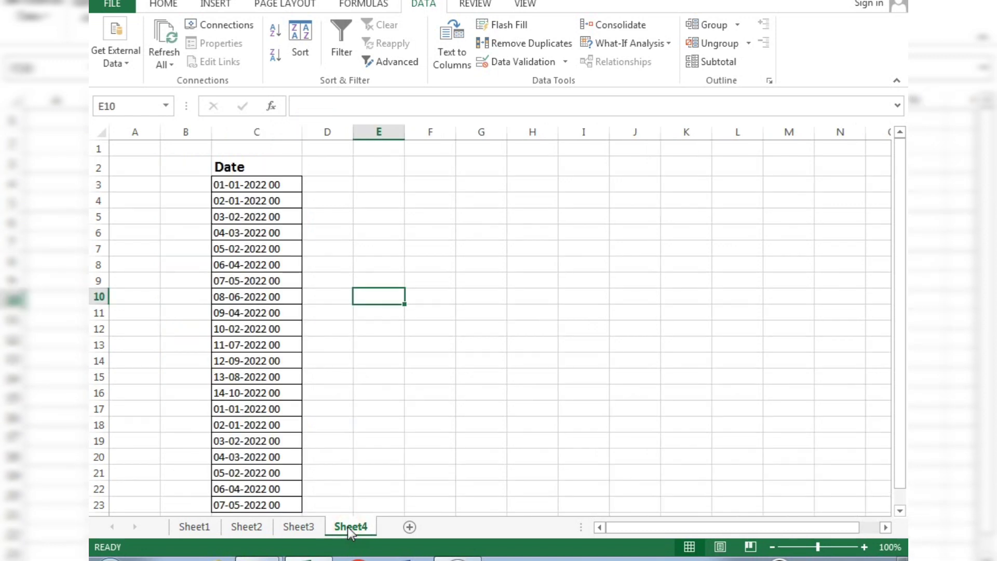
left_click(250, 166)
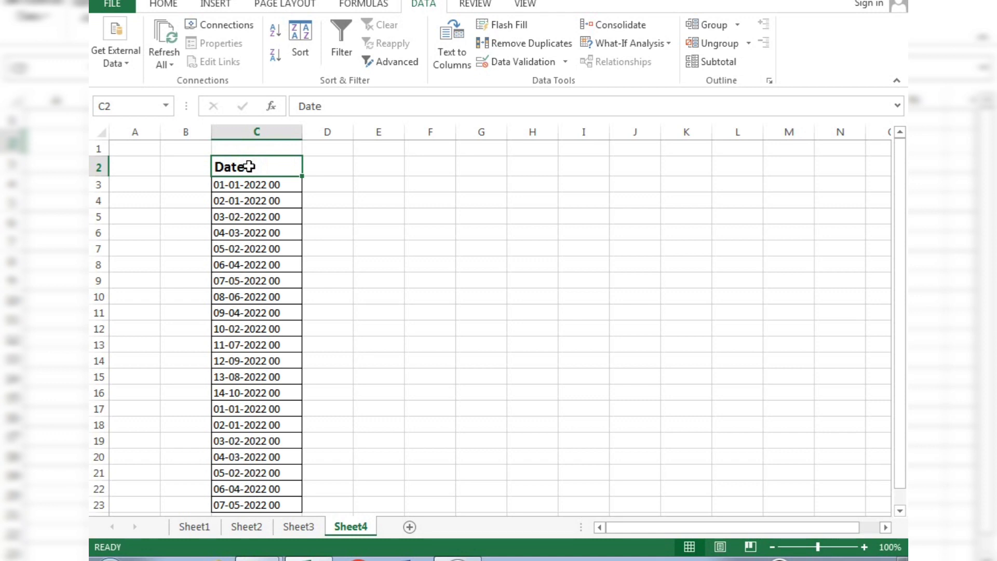
left_click(249, 185)
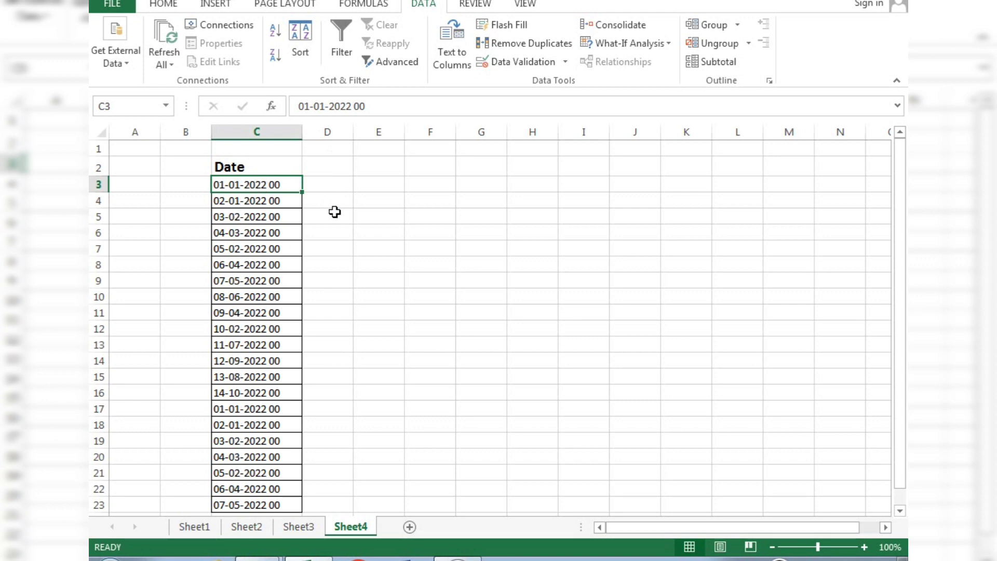
left_click(334, 184)
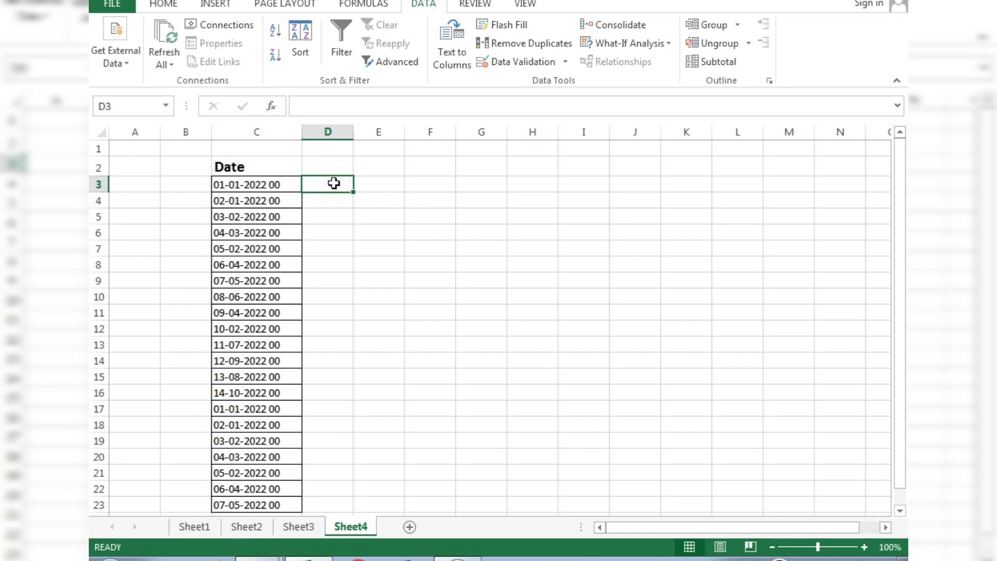
left_click(325, 211)
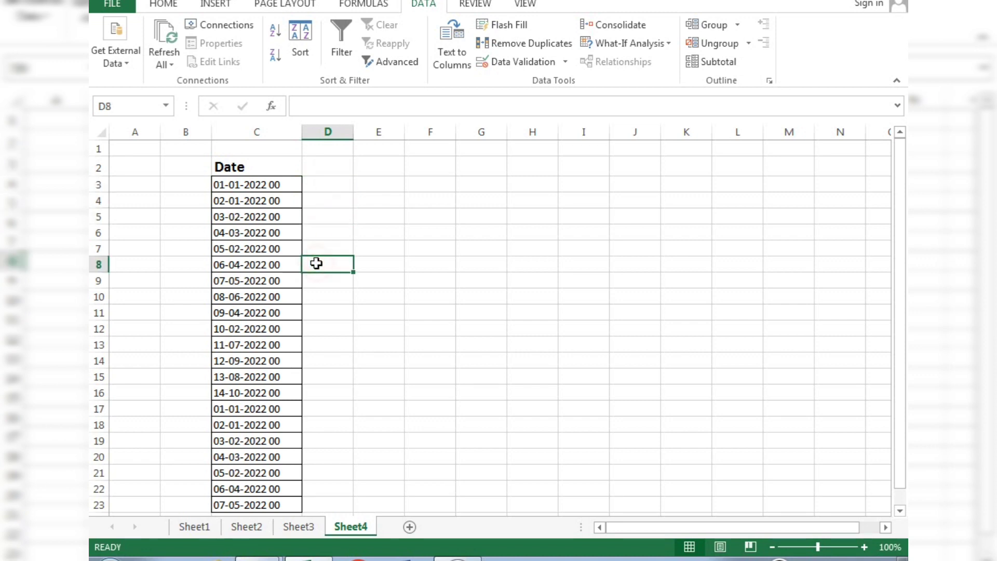
left_click(262, 182)
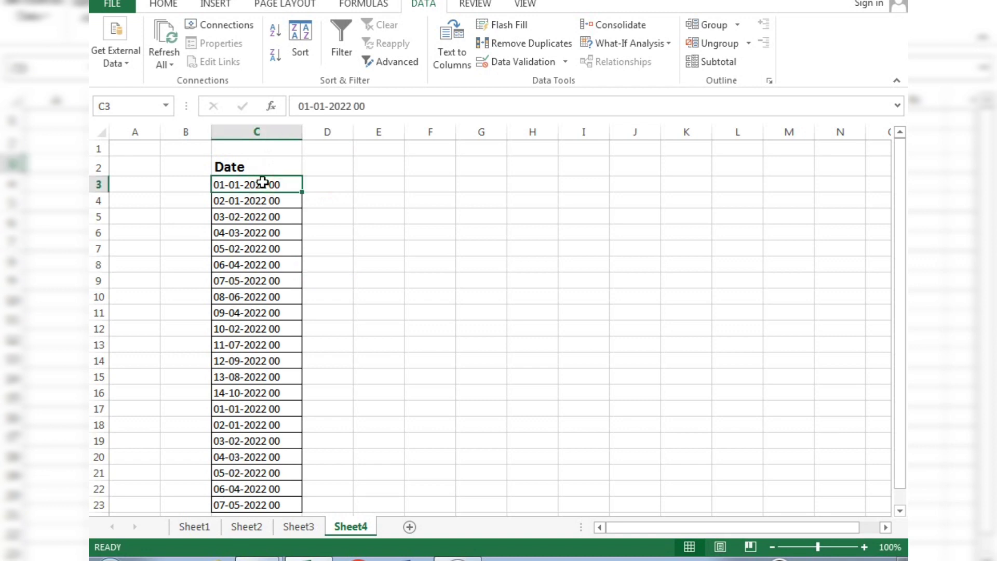
key("ctrl+shift+Down")
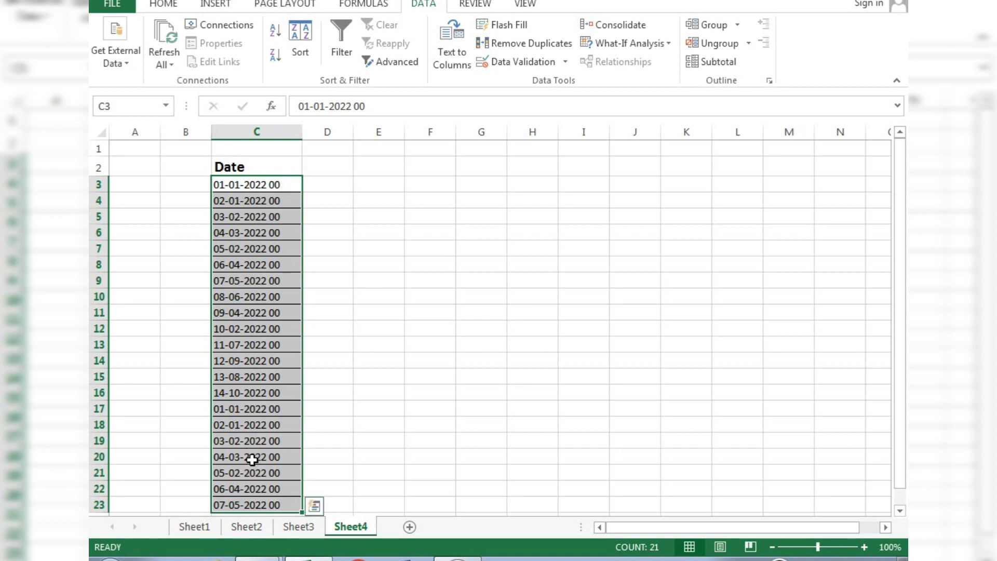
left_click(453, 55)
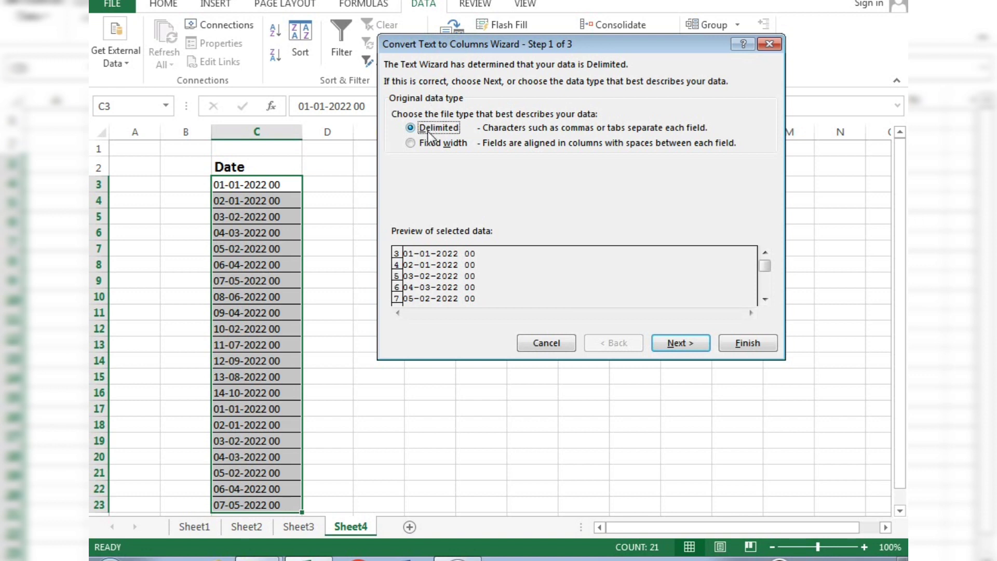
left_click(410, 143)
left_click(675, 344)
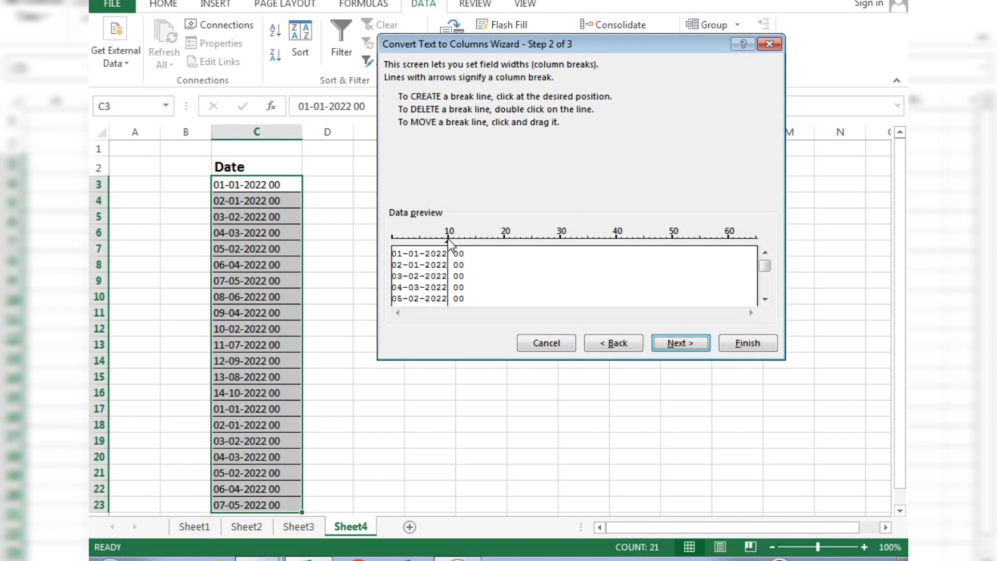
Set column breaks at position 10, after the date, and at about 15, and complete the split with General format at destination $C$3.
left_click_drag(447, 238, 425, 246)
mouse_move(452, 236)
left_mouse_down()
mouse_move(442, 231)
mouse_move(448, 237)
left_mouse_up()
left_click(458, 268)
mouse_move(460, 254)
left_mouse_down()
mouse_move(472, 255)
mouse_move(448, 239)
mouse_move(465, 239)
mouse_move(441, 249)
mouse_move(469, 254)
mouse_move(436, 249)
mouse_move(469, 253)
left_mouse_up()
left_click(436, 250)
left_click_drag(405, 251, 456, 247)
left_click_drag(454, 248, 447, 248)
left_click(690, 344)
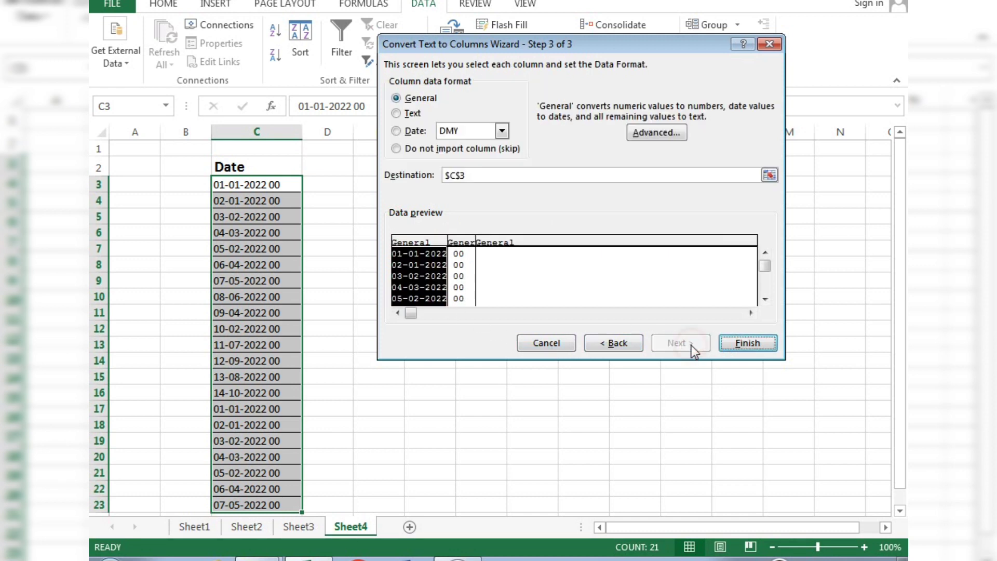
left_click(737, 340)
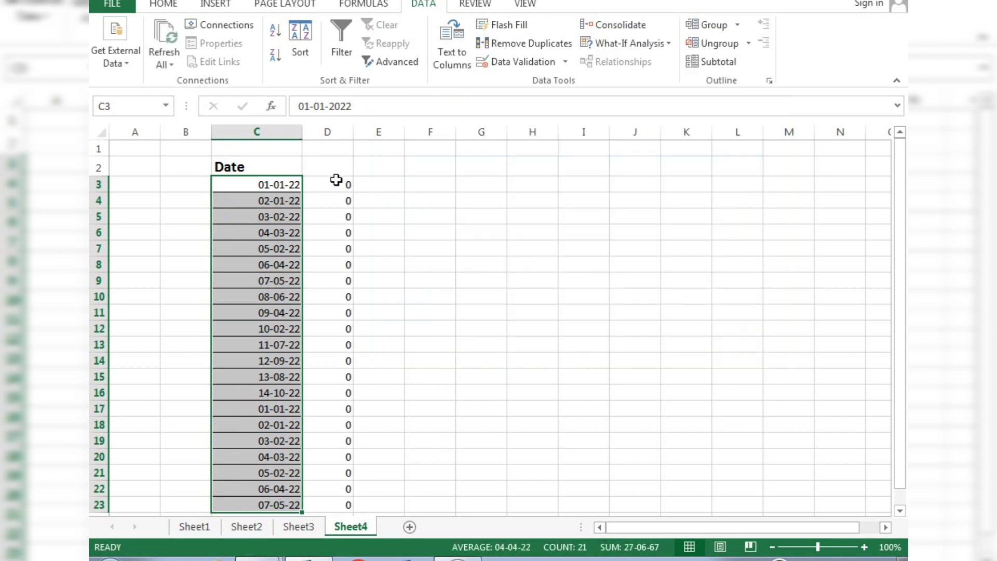
Check the split date in C3 and the separated value in D3 on Sheet4.
left_click(269, 187)
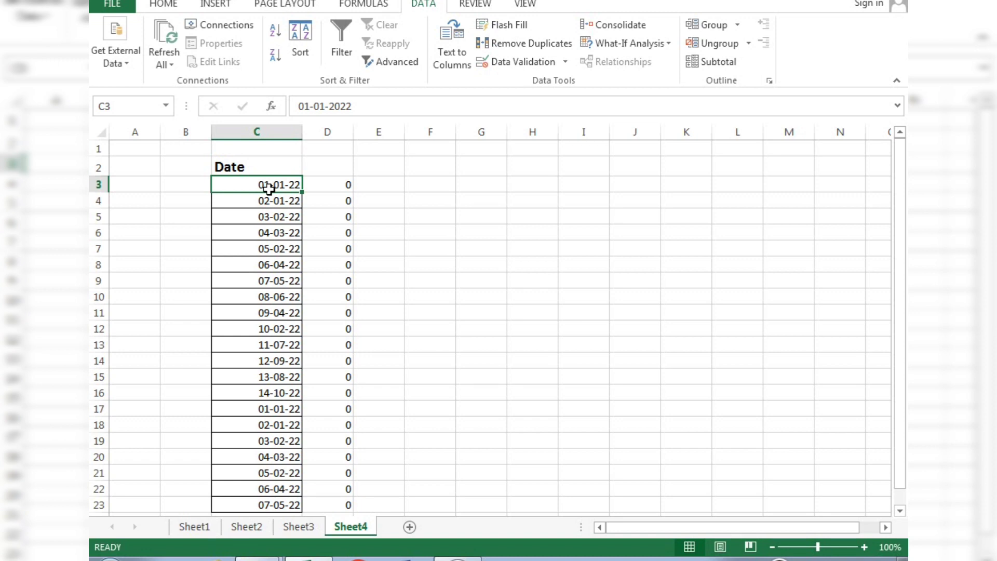
left_click(313, 188)
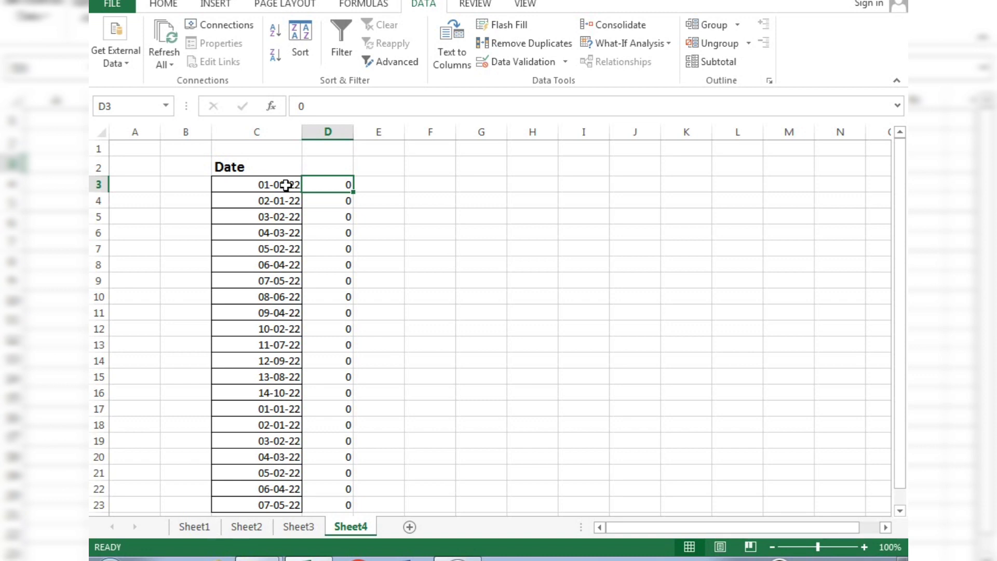
left_click(286, 186)
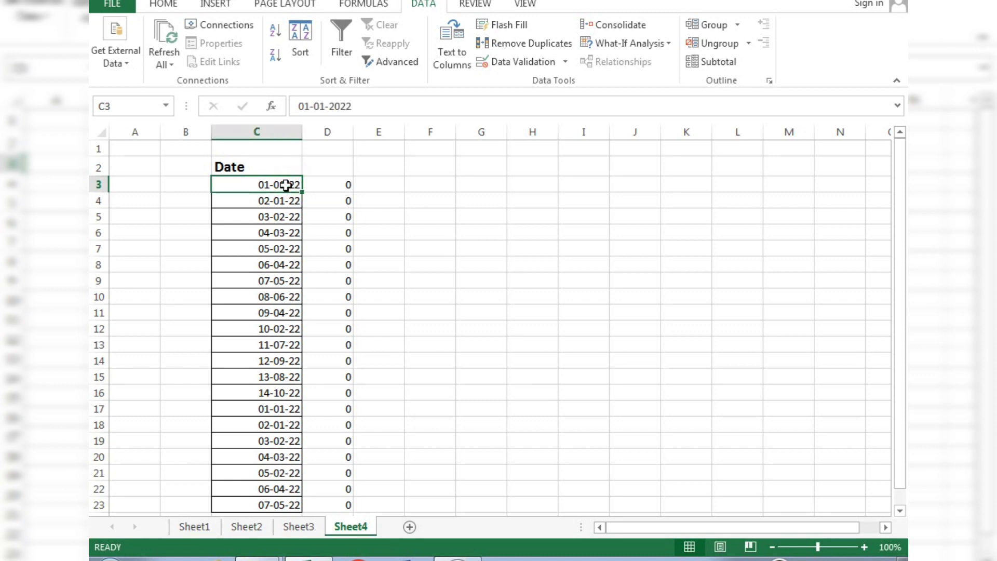